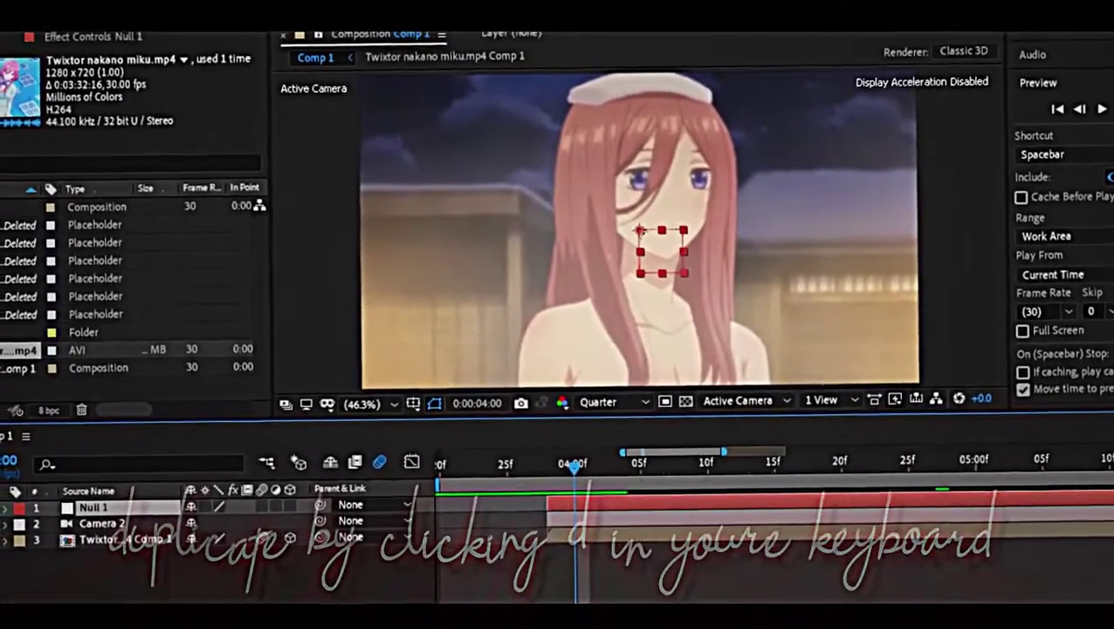
Duplicate Null 1 three times and zoom the timeline out to show several seconds.
key("ctrl+d")
key("ctrl+d")
key("ctrl+d")
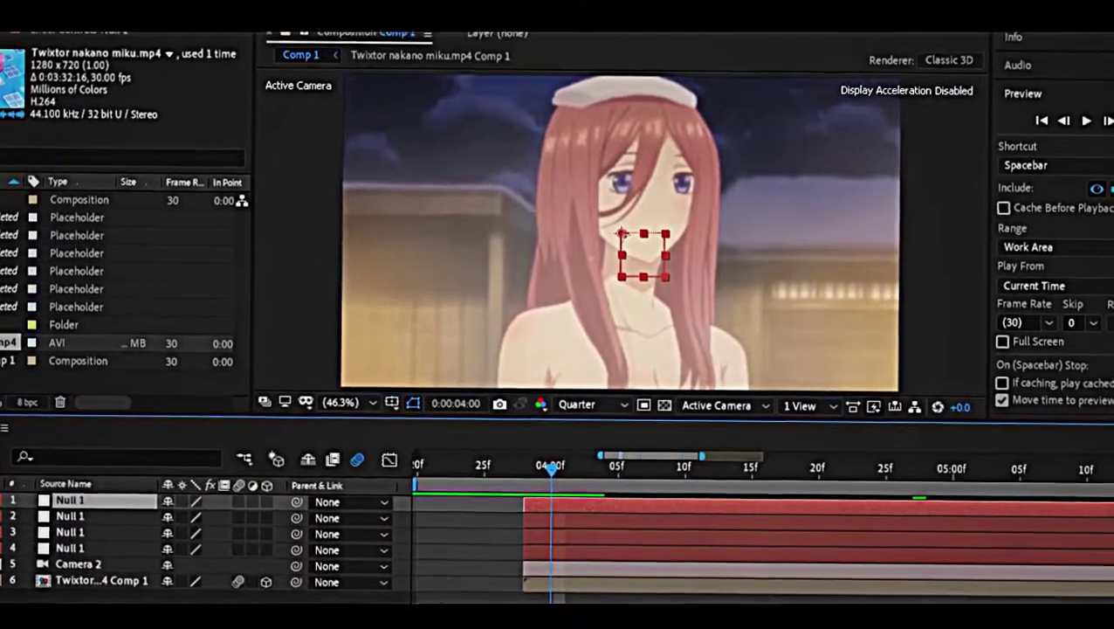
key("minus")
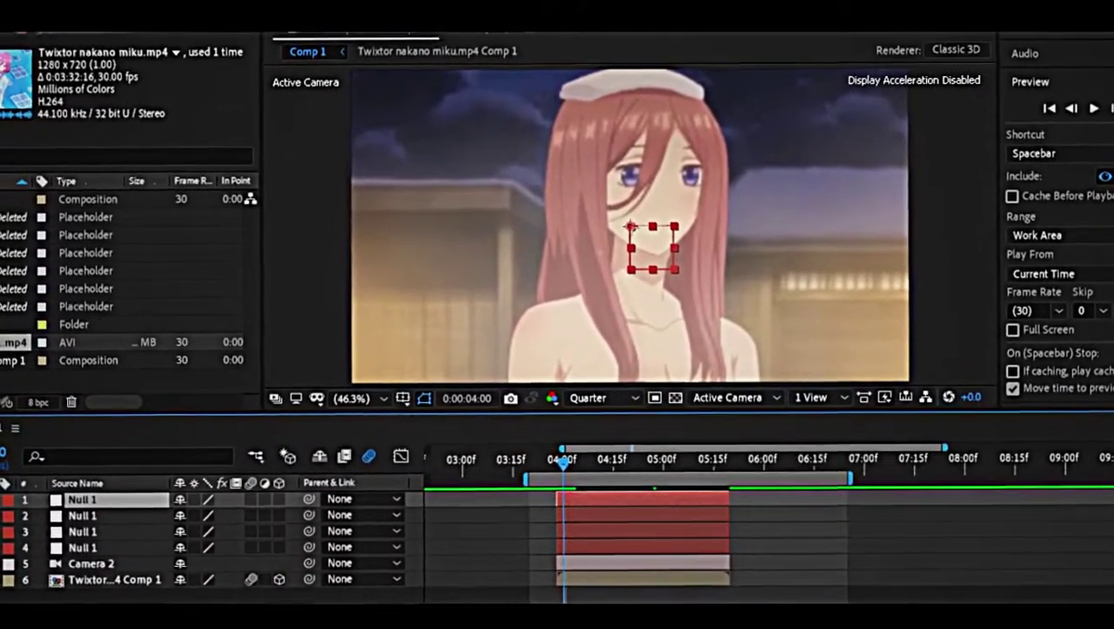
key("Page_Up")
key("Page_Up")
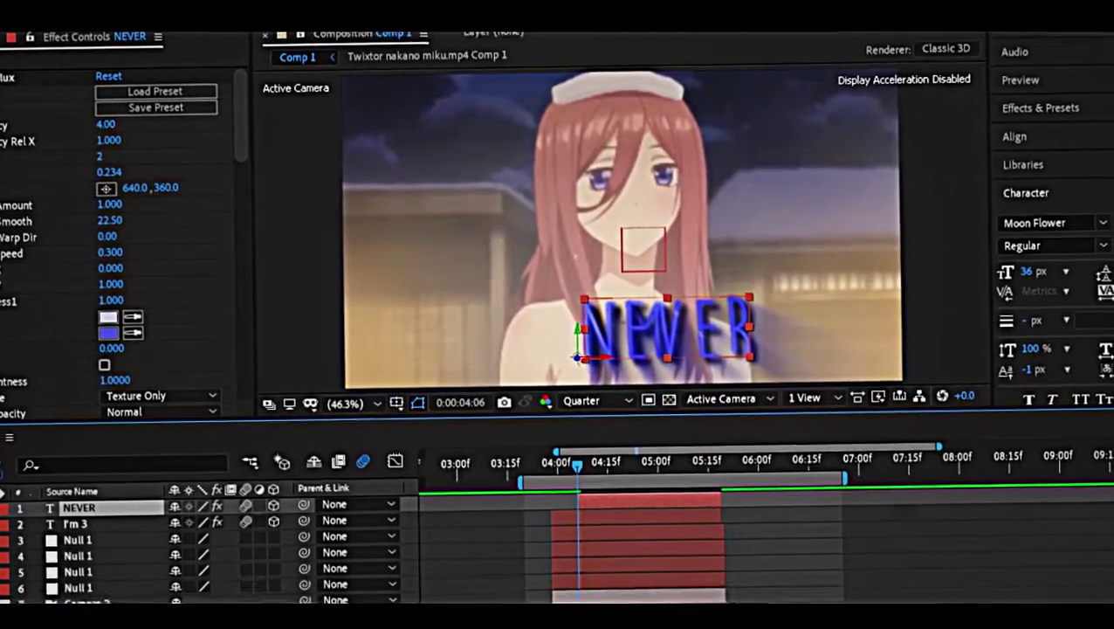
Move the NEVER text layer up and left in the frame.
key("p")
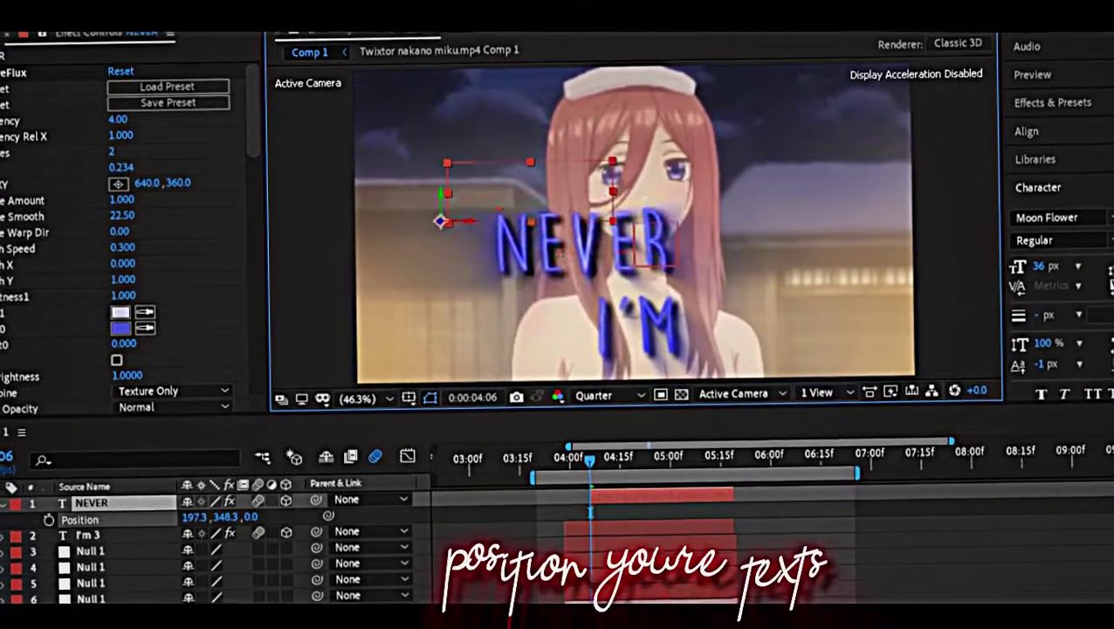
left_click_drag(489, 201, 413, 154)
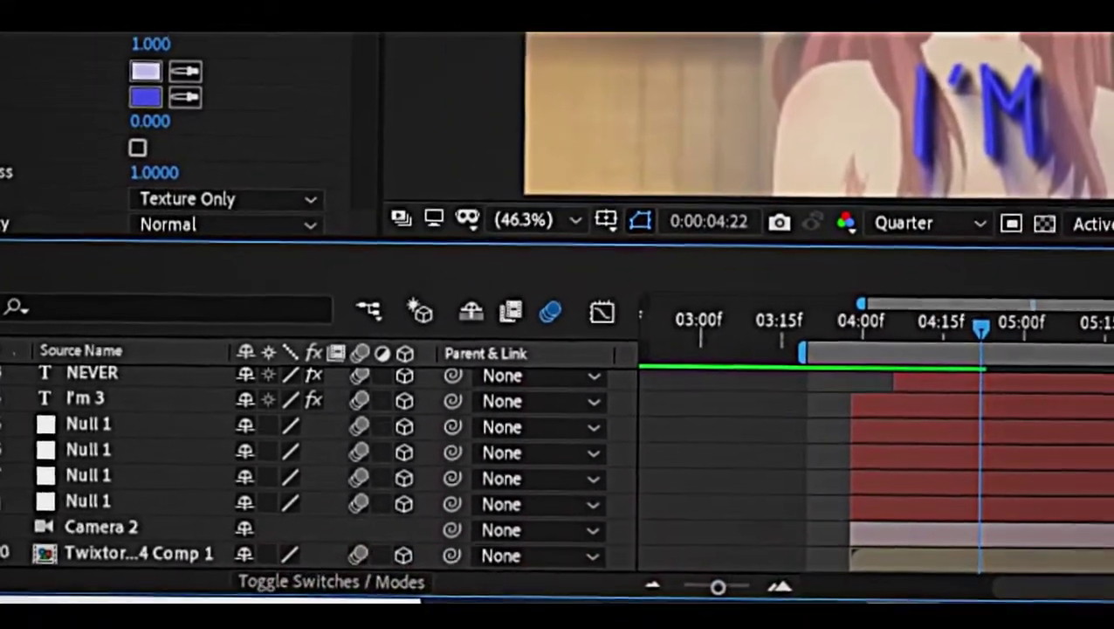
Parent Camera 2 to the bottom null, then link two nulls each to the null above.
left_click_drag(456, 535, 91, 504)
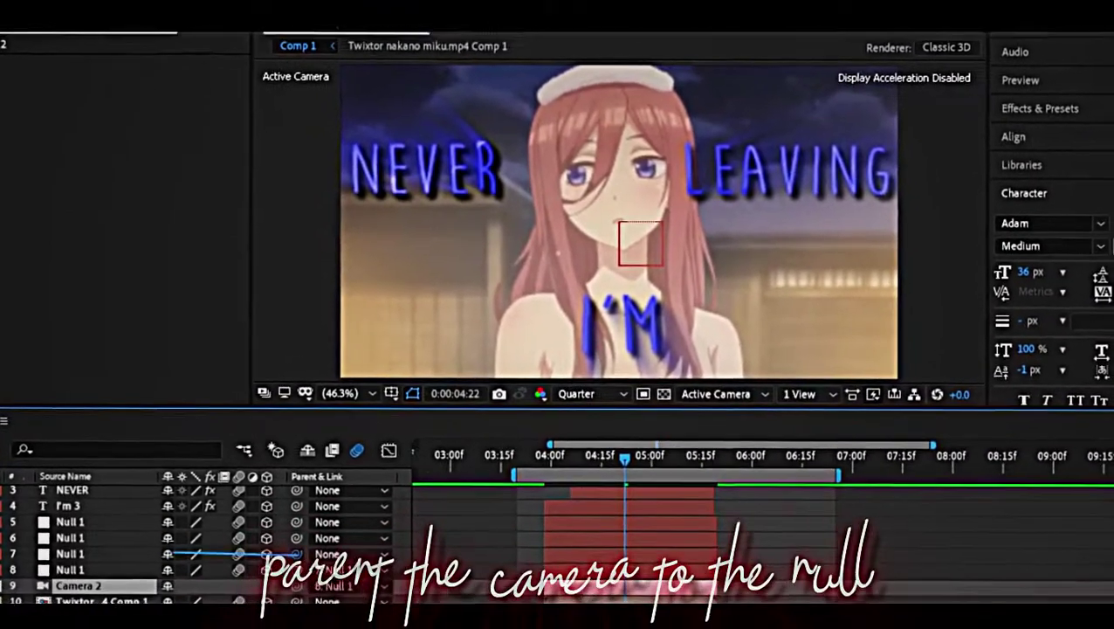
left_click_drag(175, 553, 69, 537)
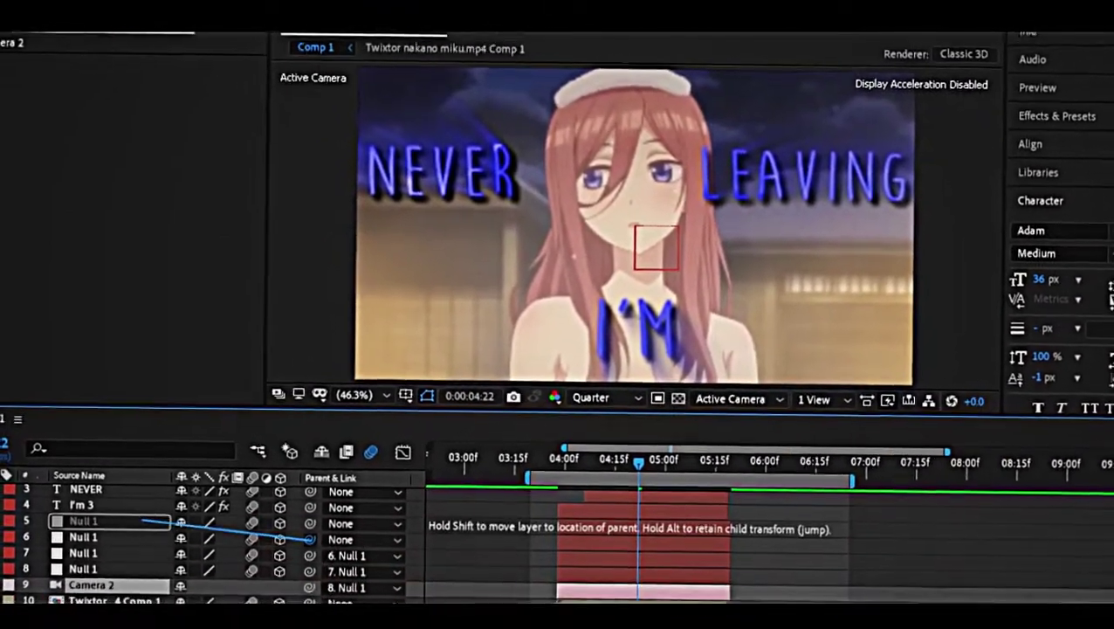
left_click_drag(143, 520, 140, 522)
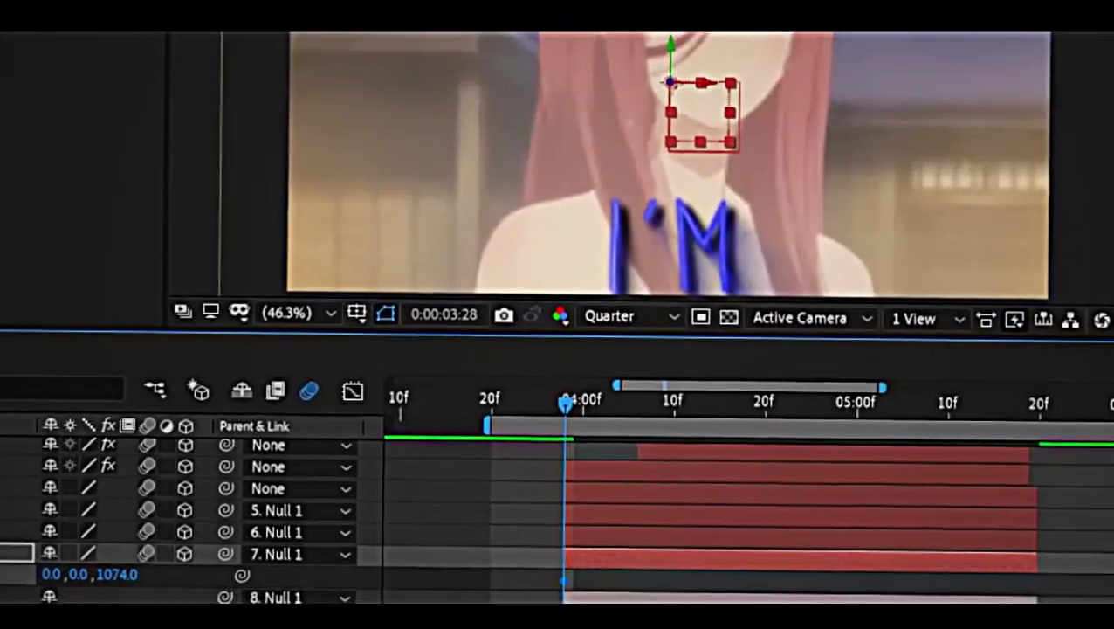
Keyframe the bottom null's Z position at 6000, then set it to 0 at 4:12.
left_click(117, 604)
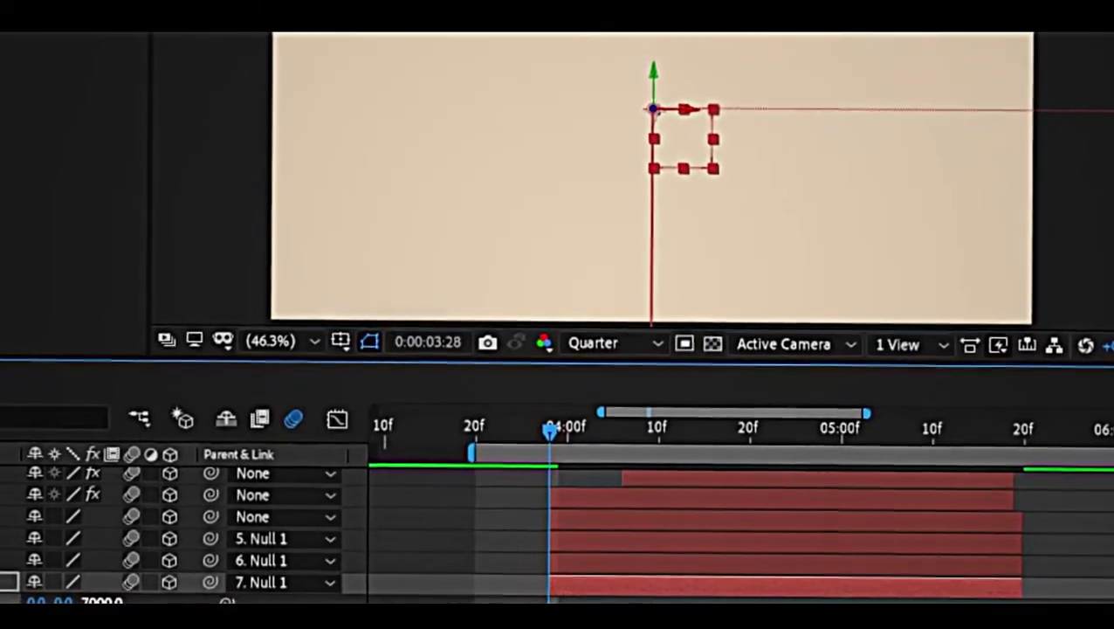
left_click(103, 601)
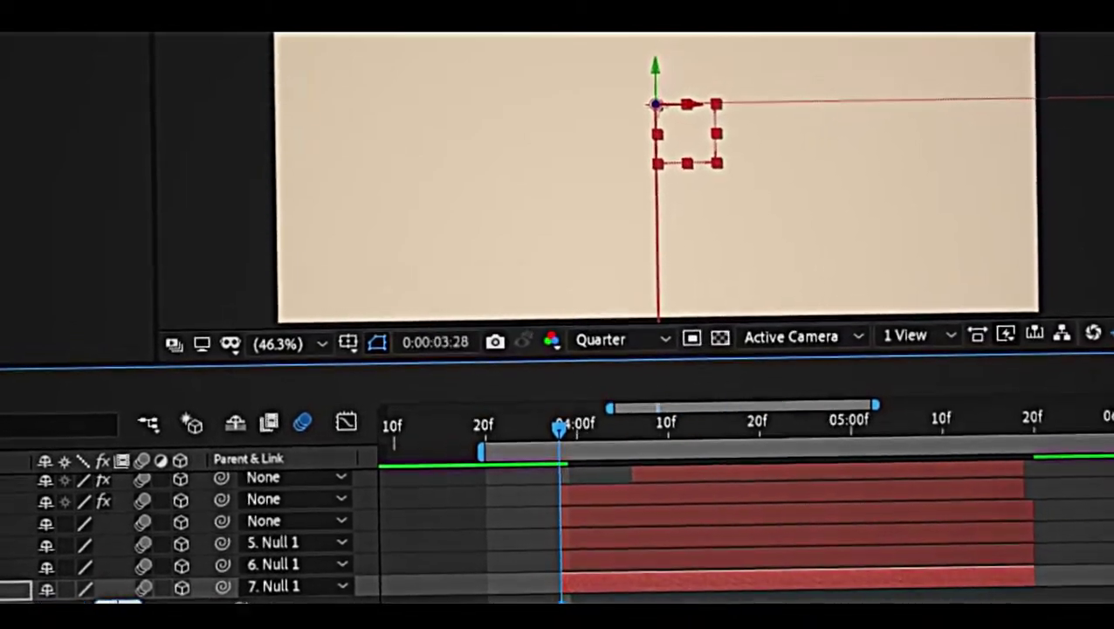
key("Return")
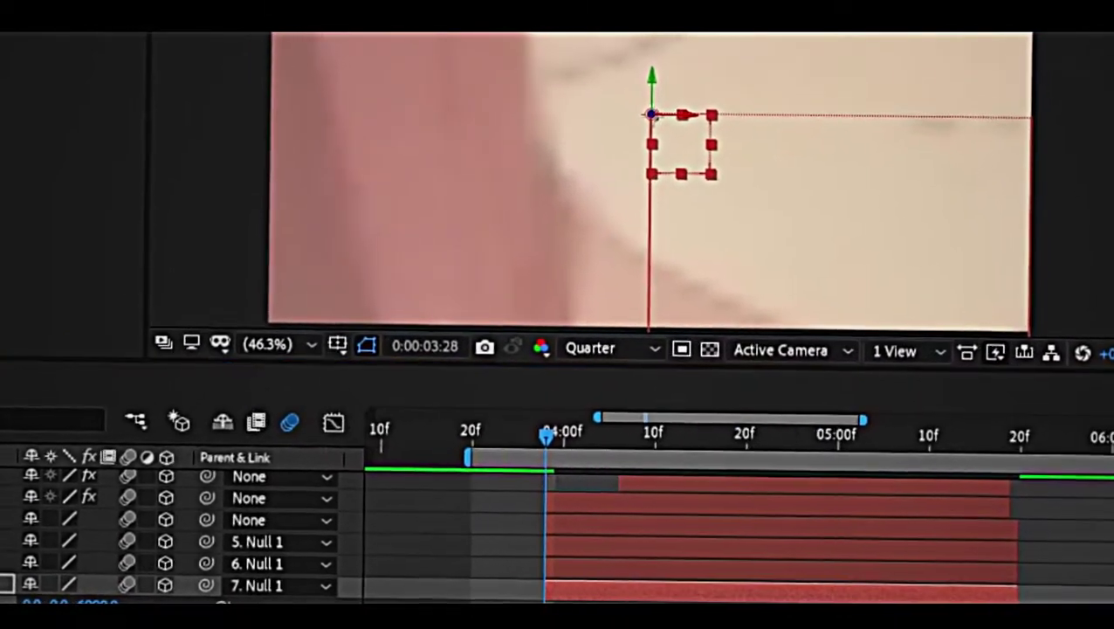
left_click(639, 426)
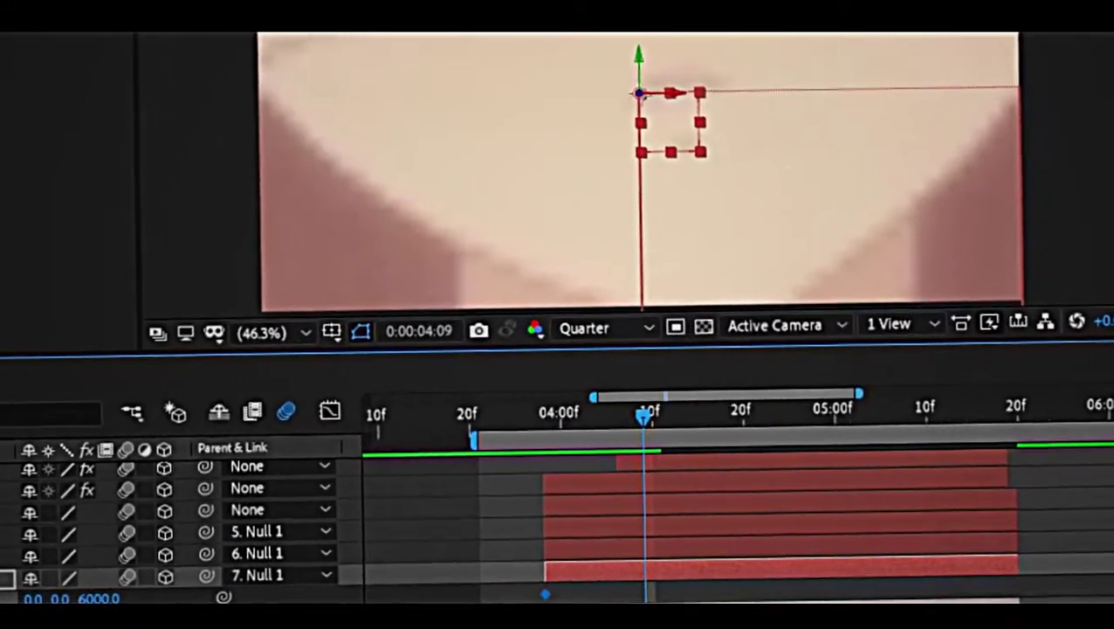
left_click_drag(659, 427, 687, 426)
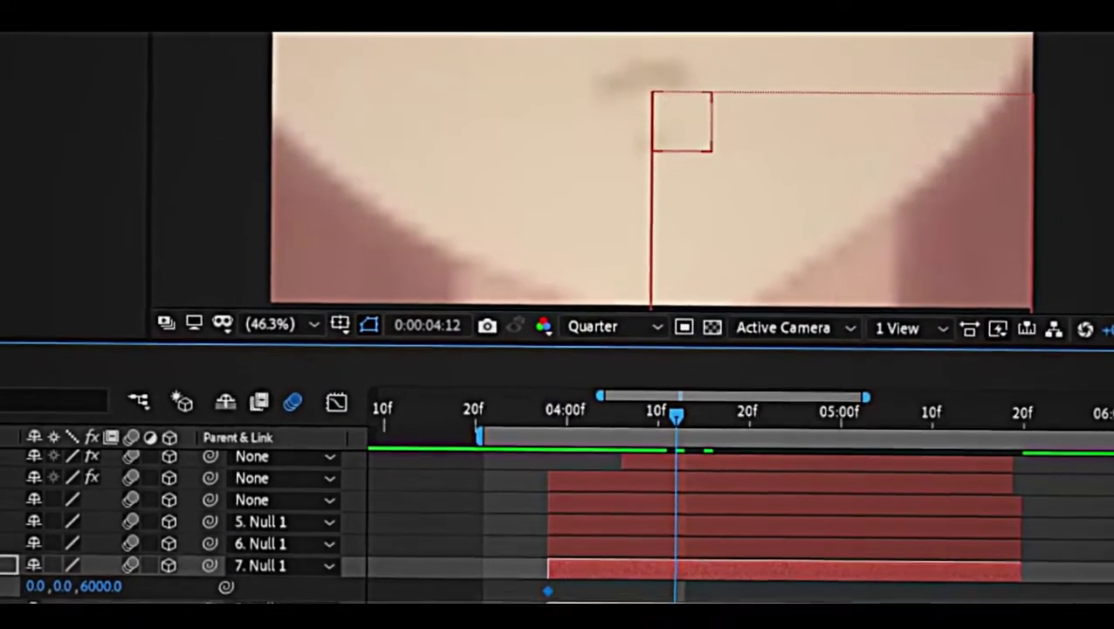
left_click(111, 590)
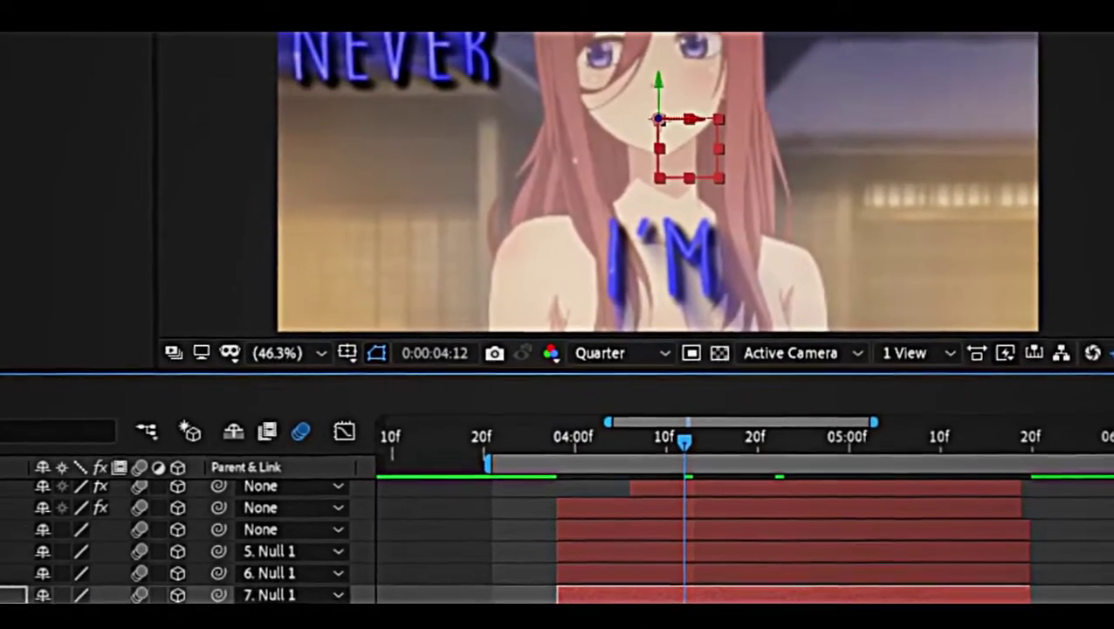
Apply Easy Ease In to the zoom's Position keyframes.
right_click(568, 611)
mouse_move(688, 602)
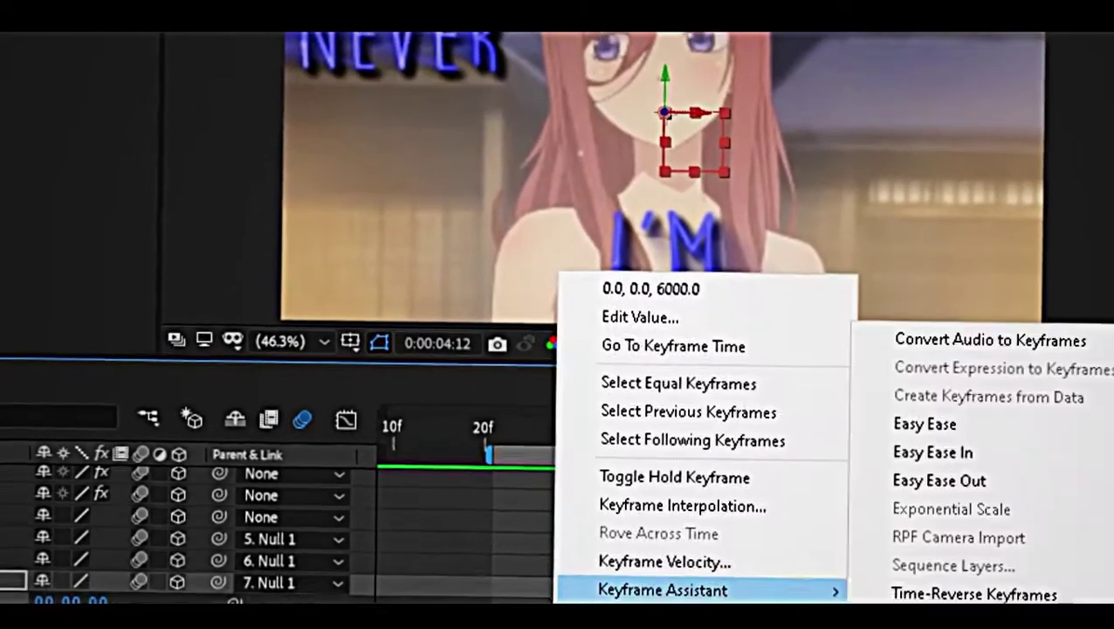
left_click(939, 459)
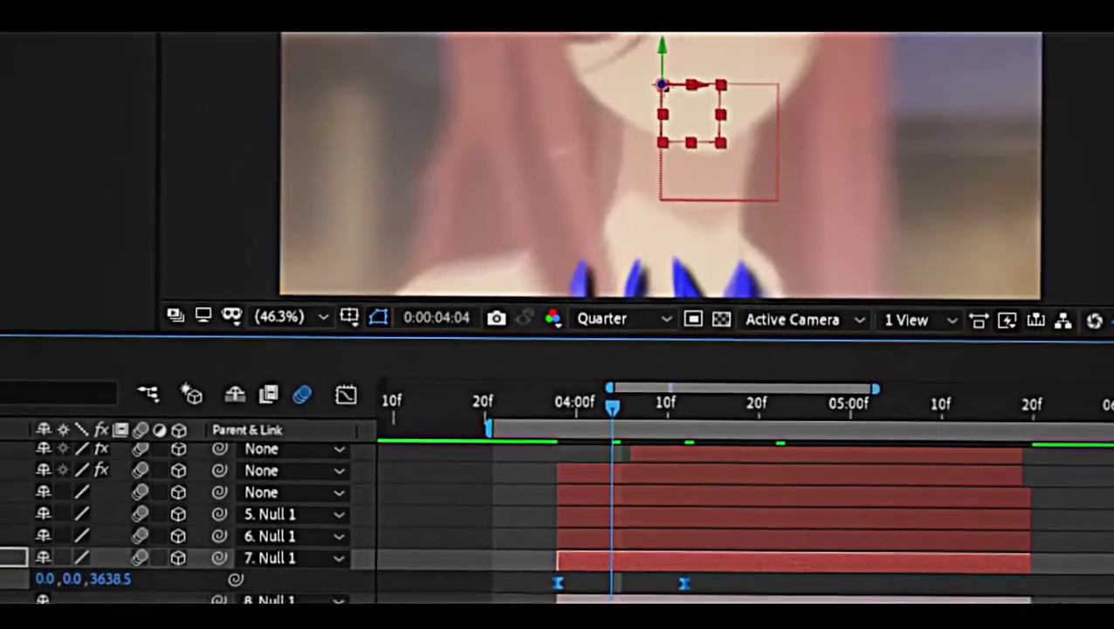
In the speed graph, set first-keyframe influence to about 1%, last to 100%, and raise the starting speed.
key("shift+F3")
left_click(612, 622)
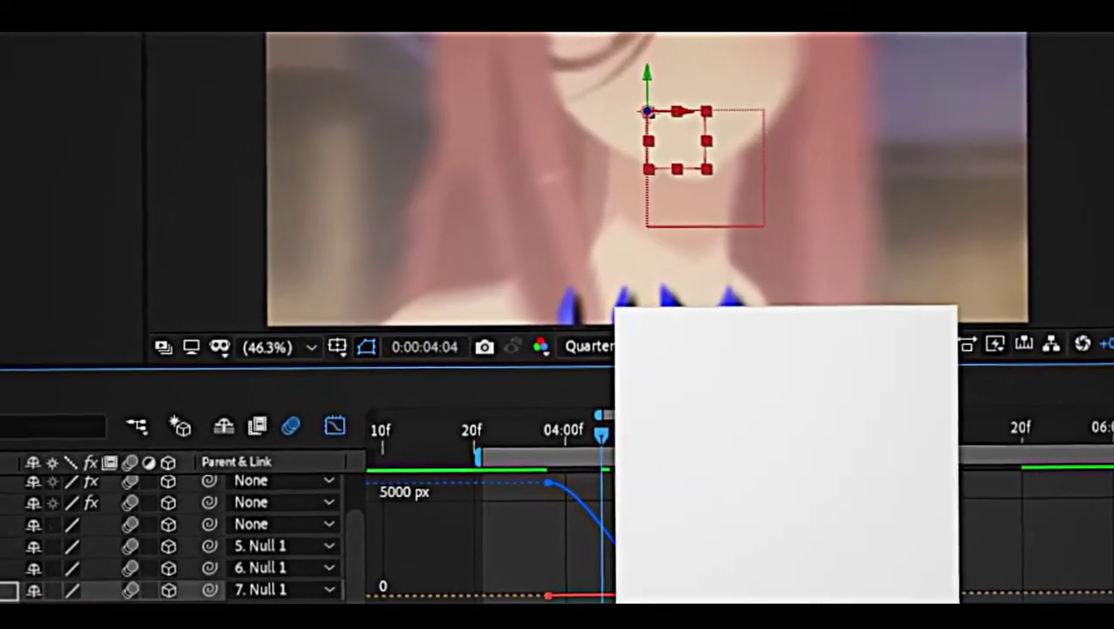
left_click(704, 383)
key("equal")
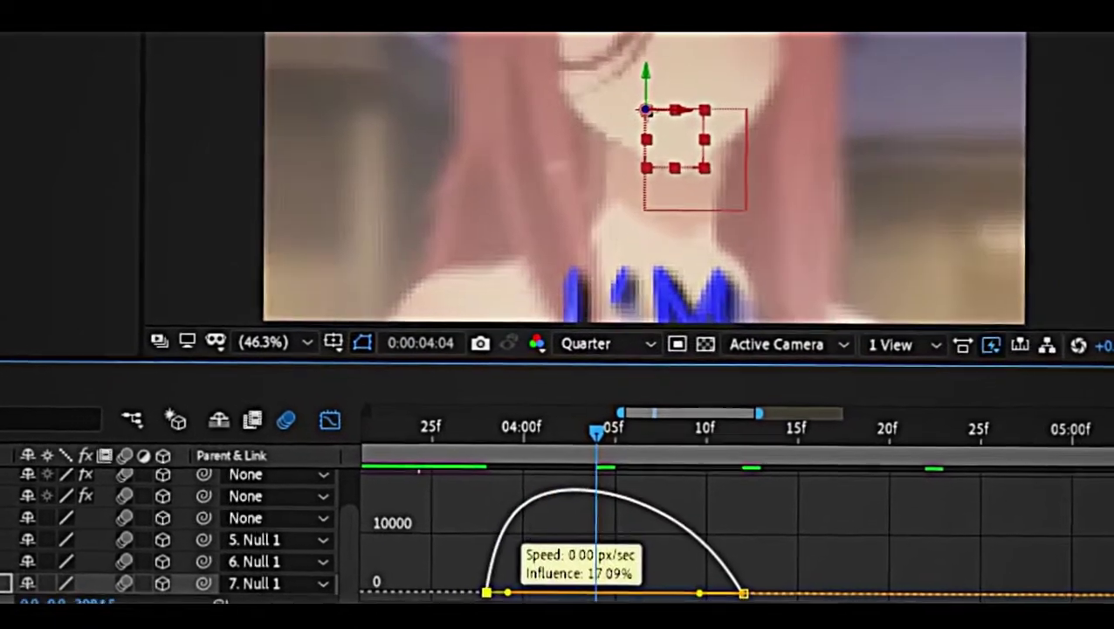
mouse_move(594, 548)
left_mouse_down()
mouse_move(512, 549)
mouse_move(494, 481)
left_mouse_up()
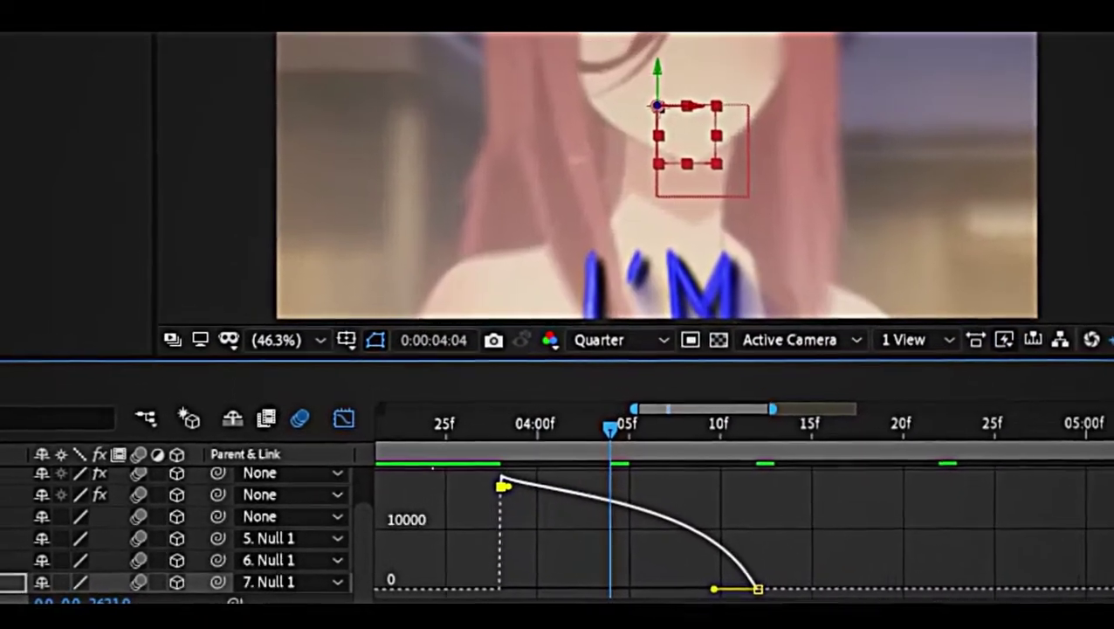
left_click_drag(718, 581, 630, 581)
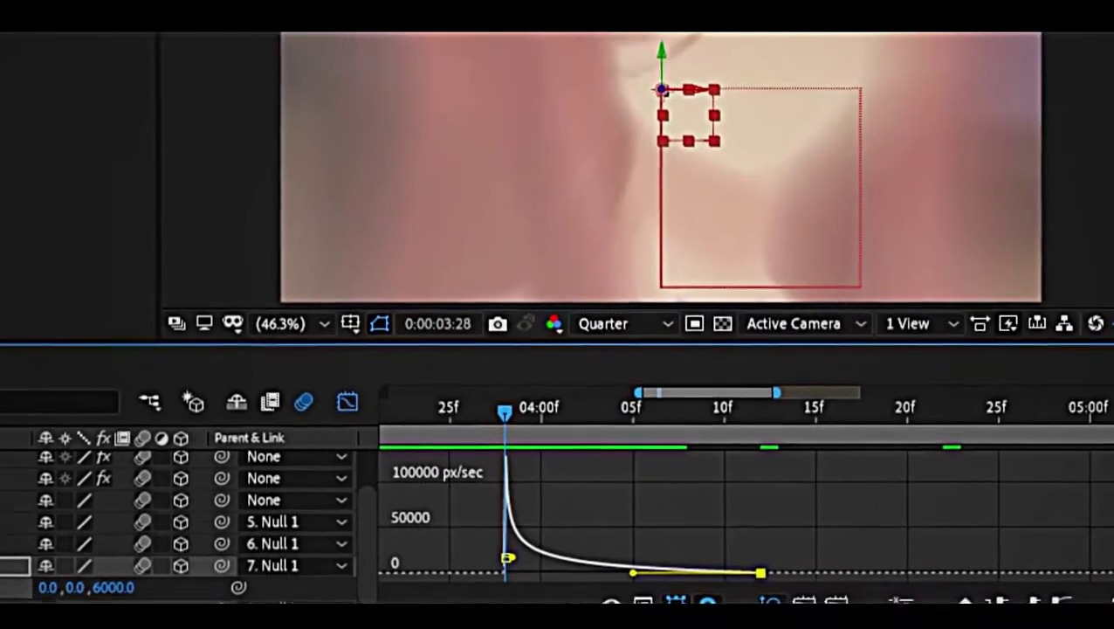
left_click_drag(512, 582, 510, 555)
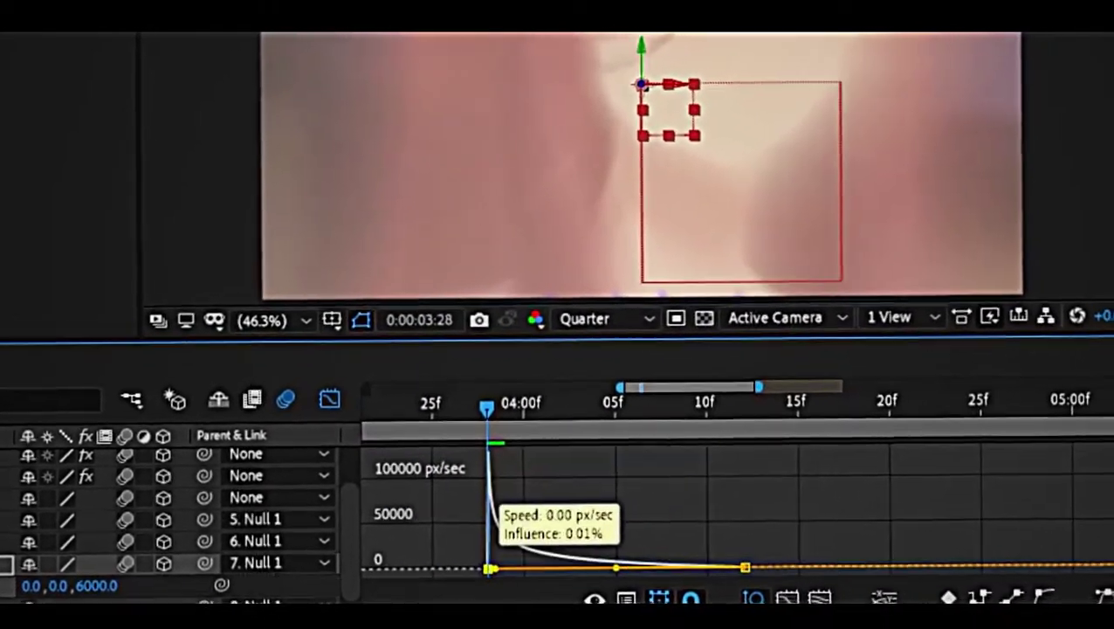
Preview the eased zoom playback.
key("space")
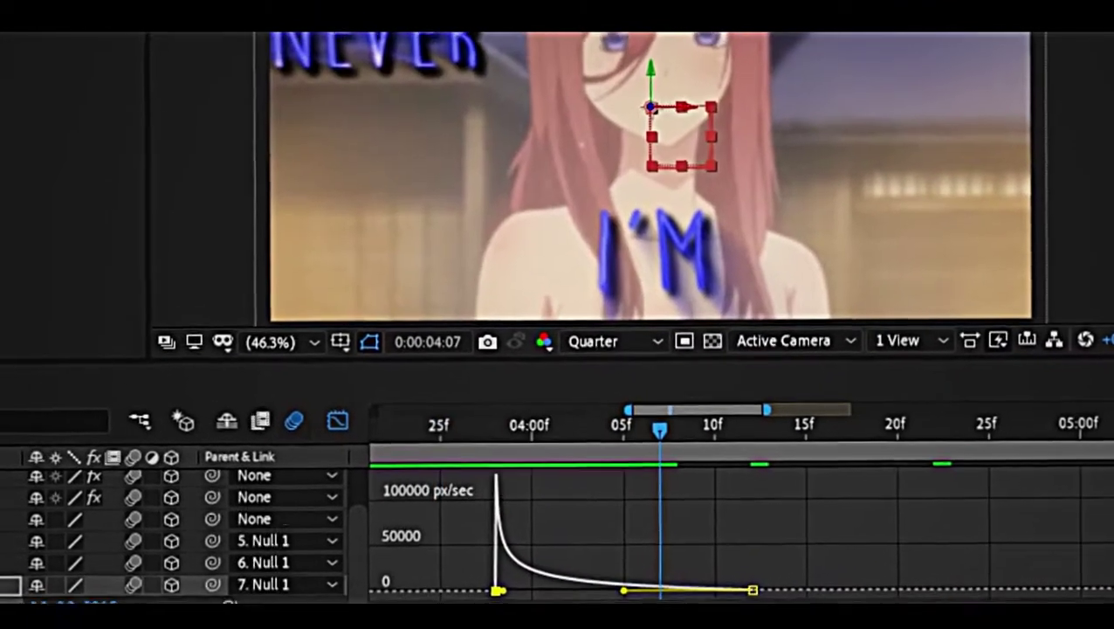
key("shift+F3")
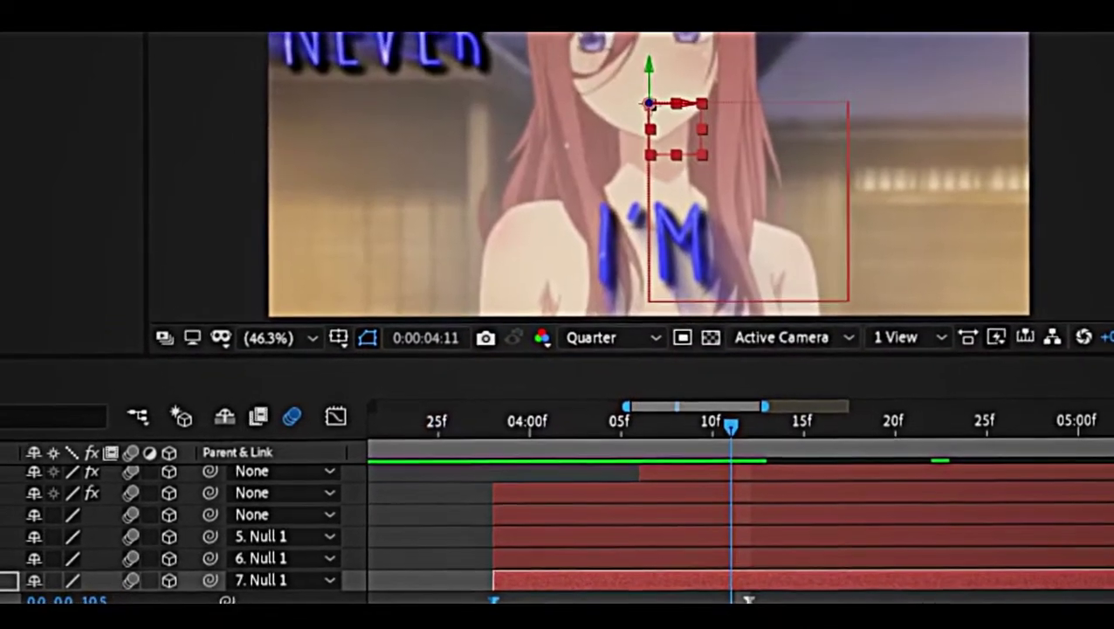
key("space")
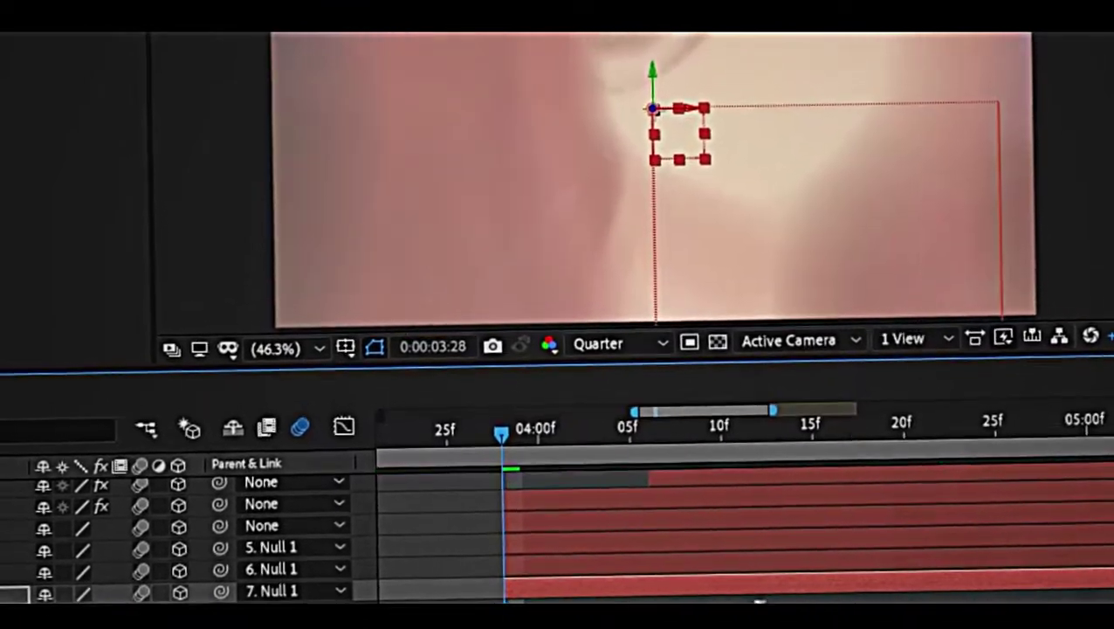
key("space")
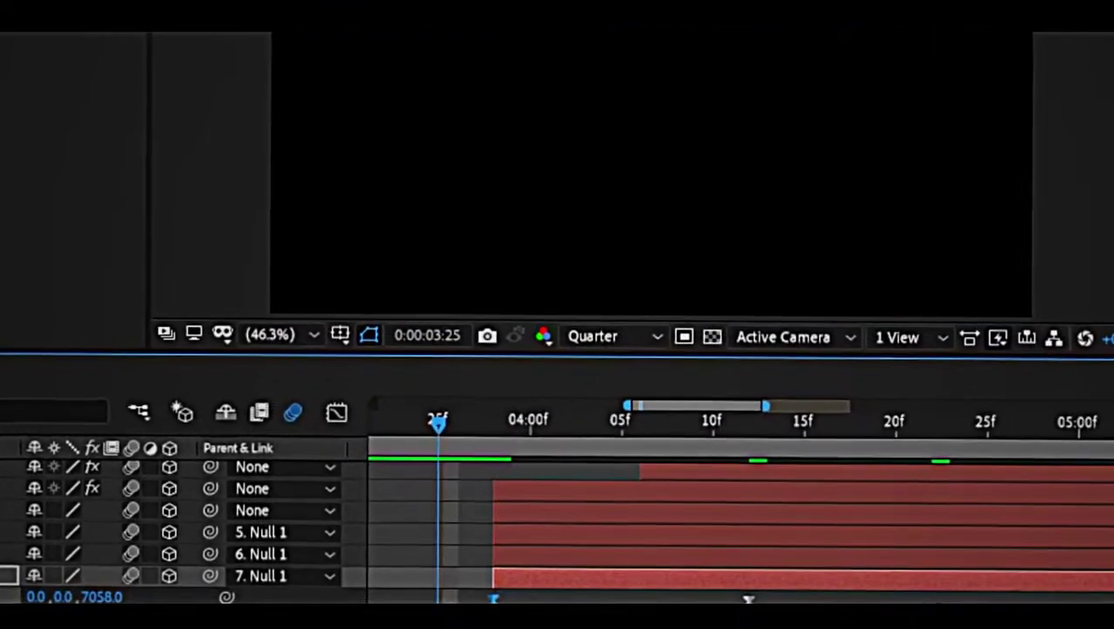
Preview the zoom, then scrub the second null's Z position to about 2191 at 4:23.
key("space")
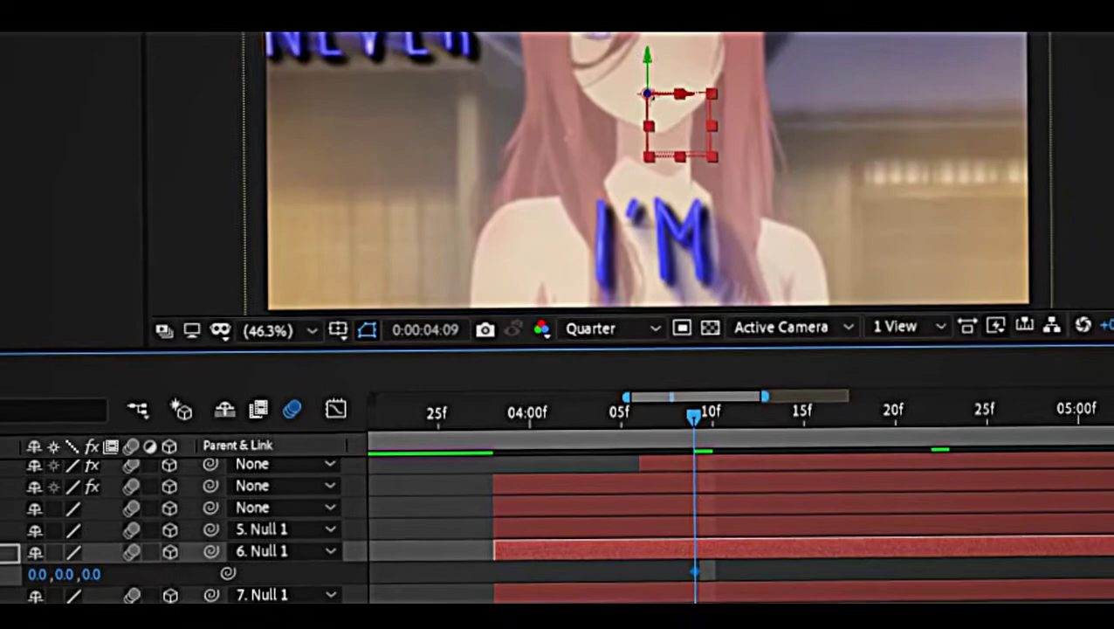
key("space")
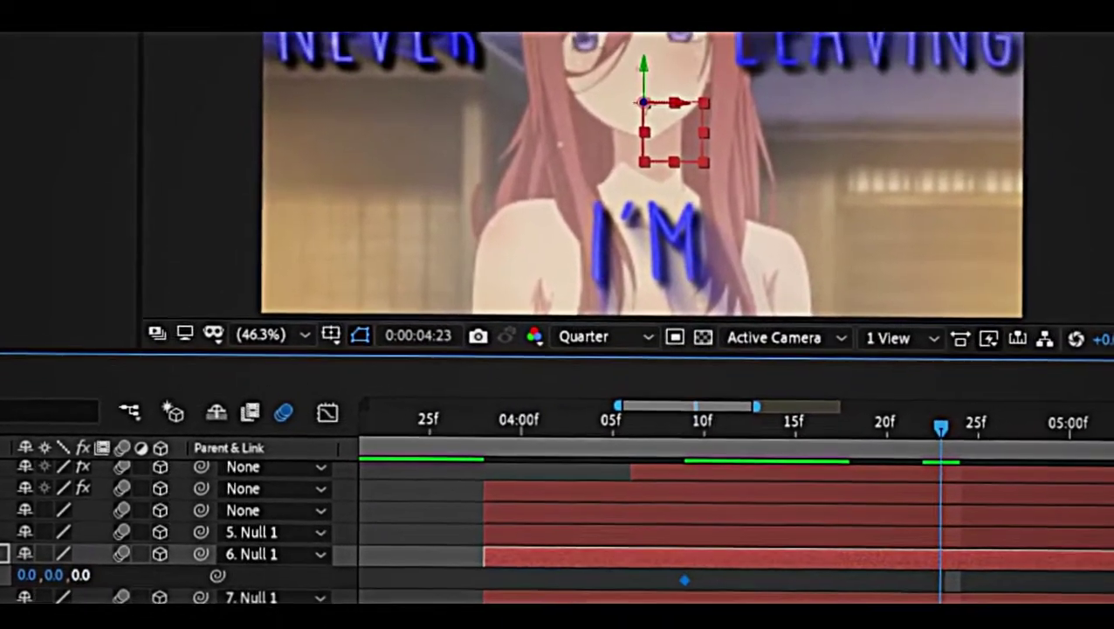
left_click_drag(103, 576, 192, 577)
left_click_drag(101, 589, 174, 590)
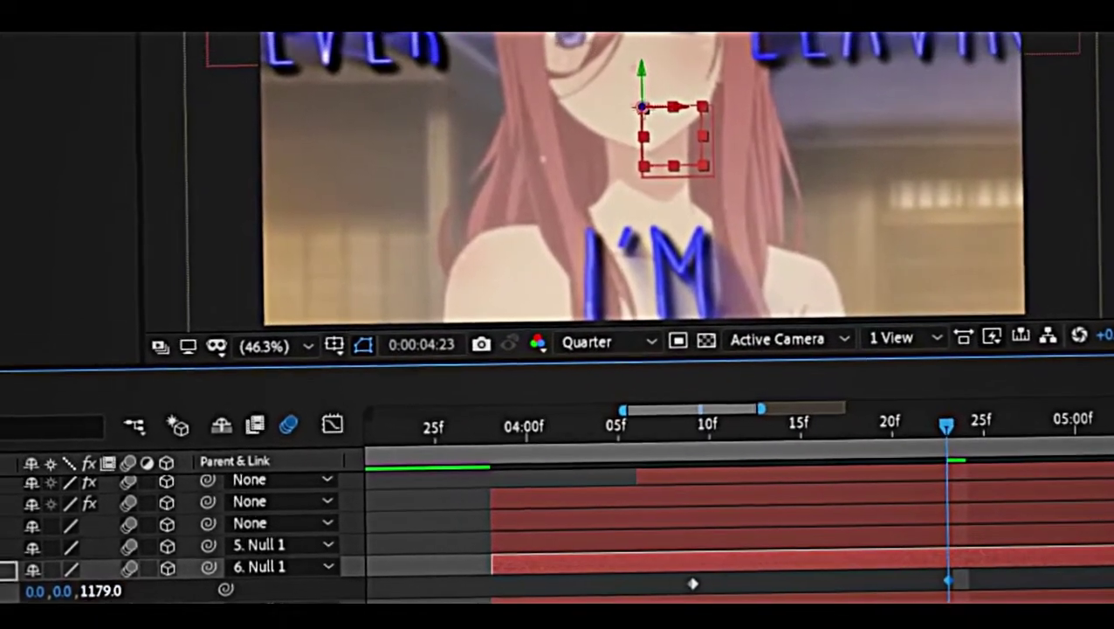
left_click_drag(101, 591, 201, 583)
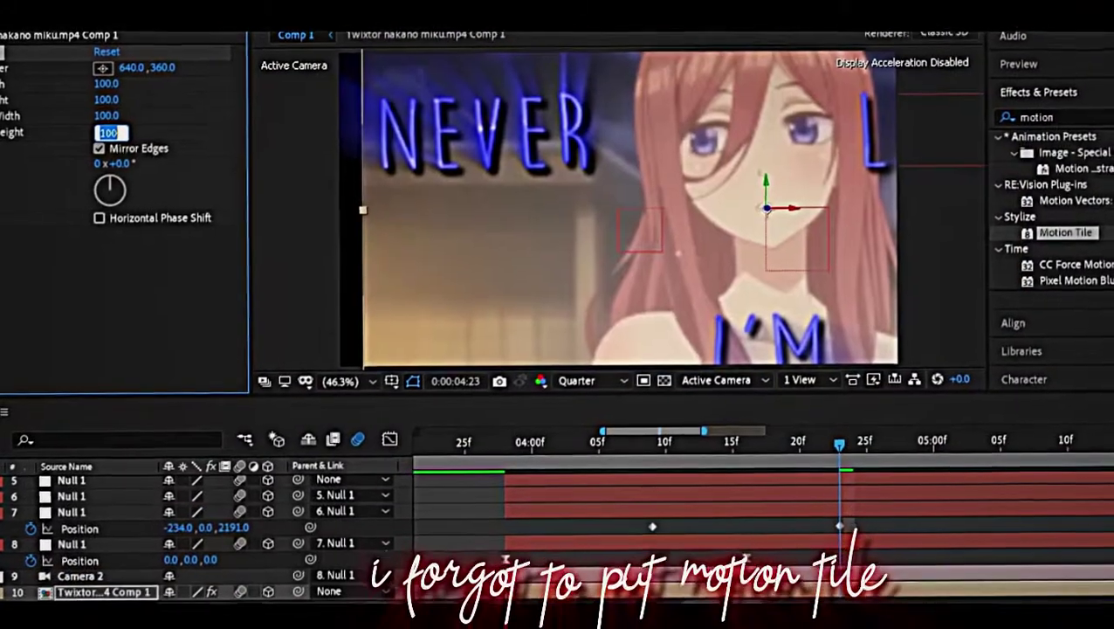
Enter 300 for Motion Tile's Output Height and Output Width.
type("300")
key("Return")
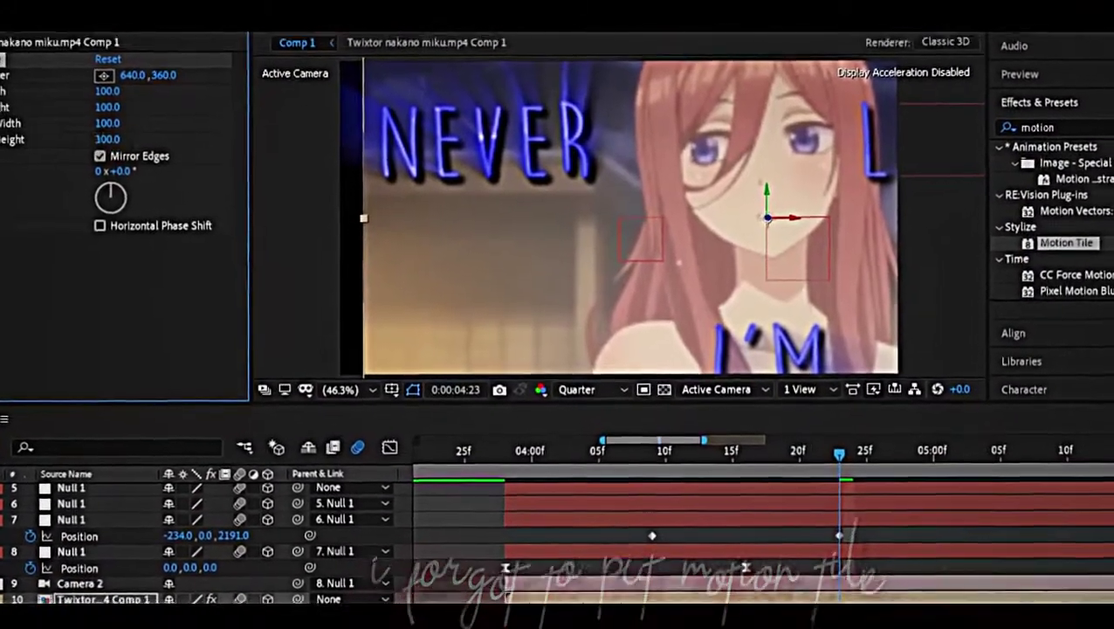
left_click(110, 126)
type("300")
key("Return")
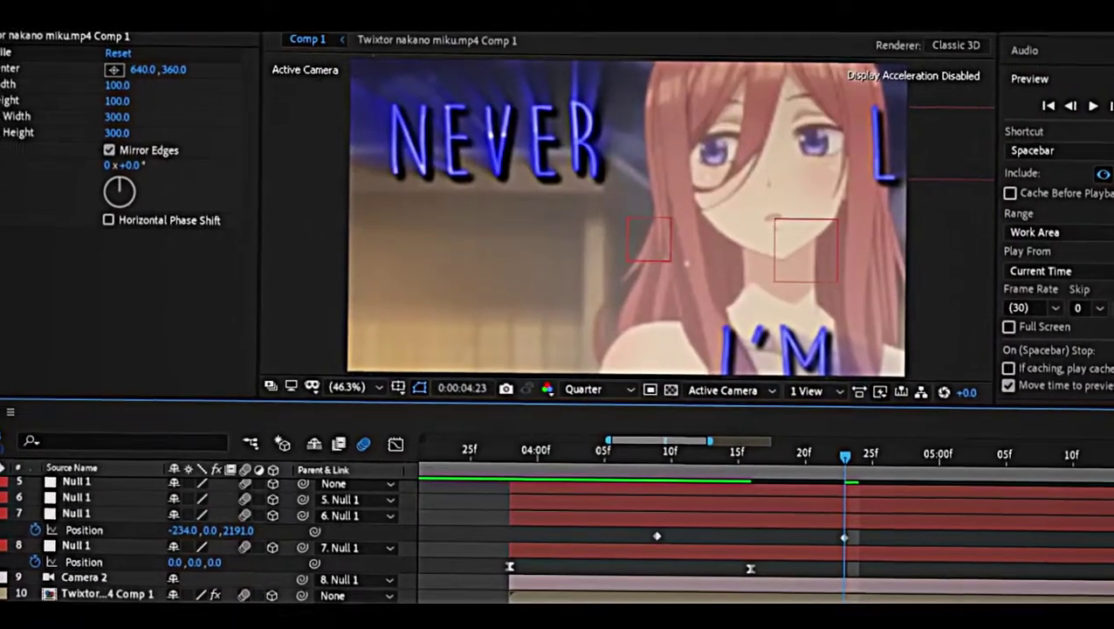
Adjust the layer-7 null's end Y position and keyframe Z Rotation from 0° to 3° at 4:23.
left_click(84, 543)
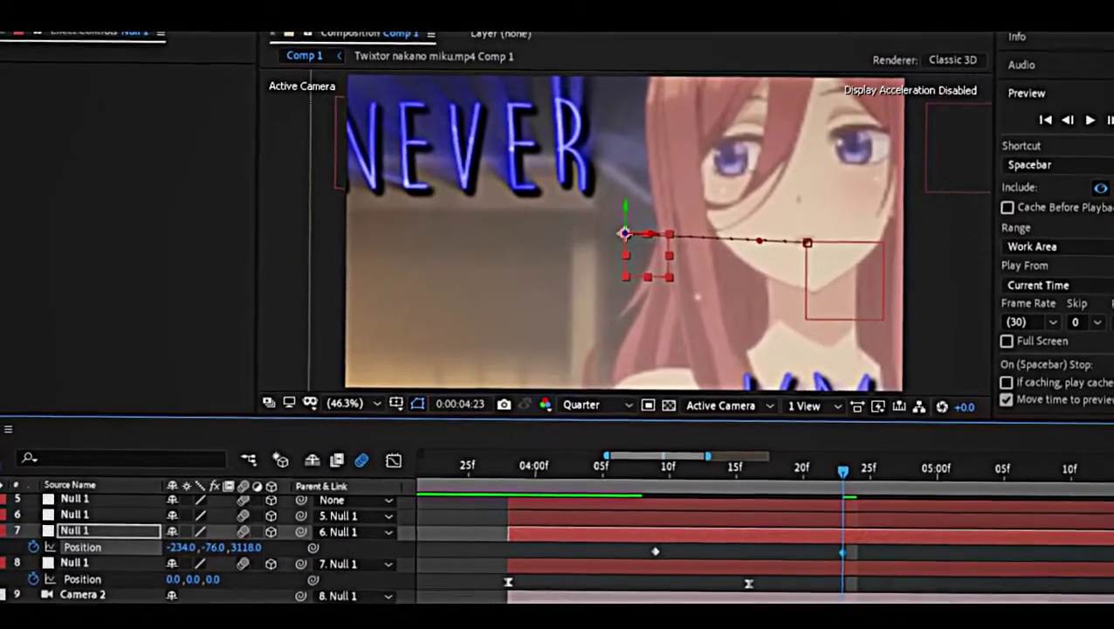
left_click_drag(226, 534, 148, 532)
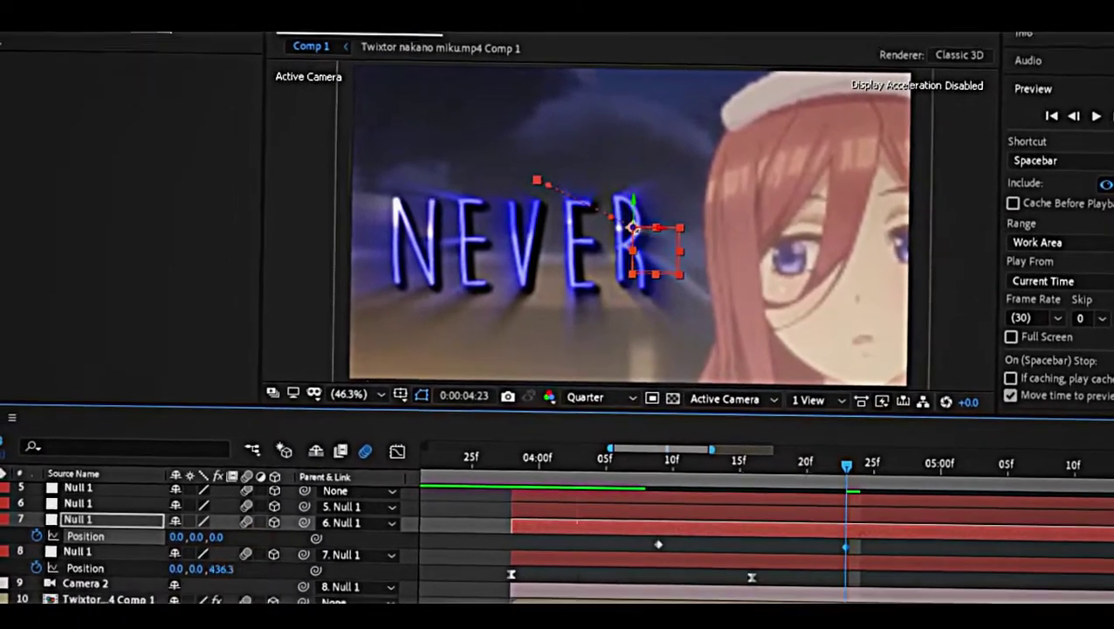
key("j")
key("r")
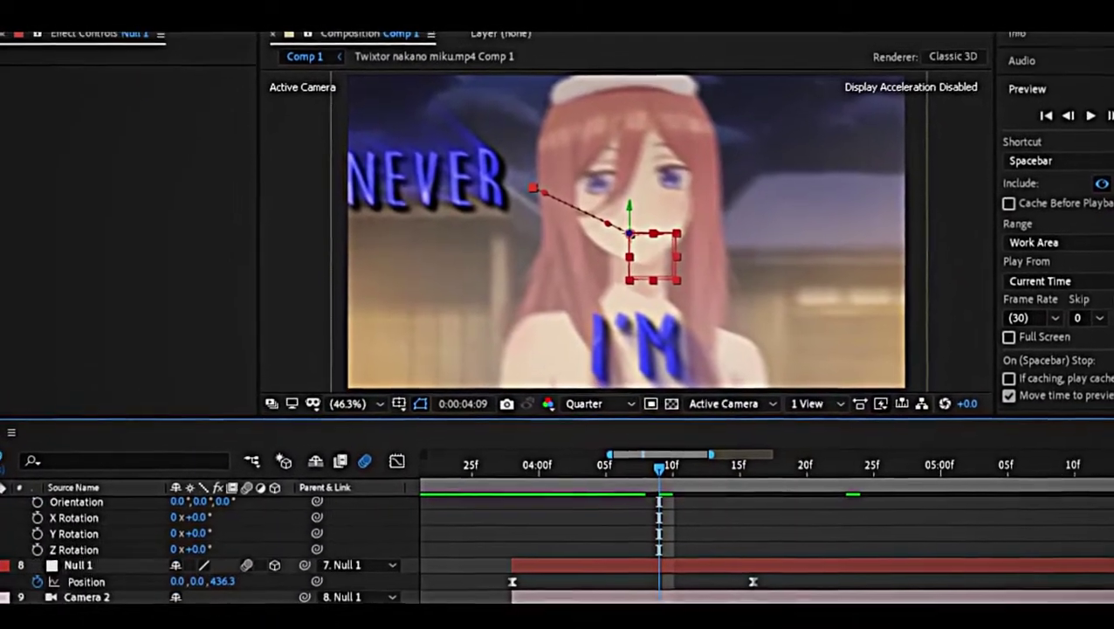
key("alt+shift+r")
scroll(209, 541, "up", 2)
key("u")
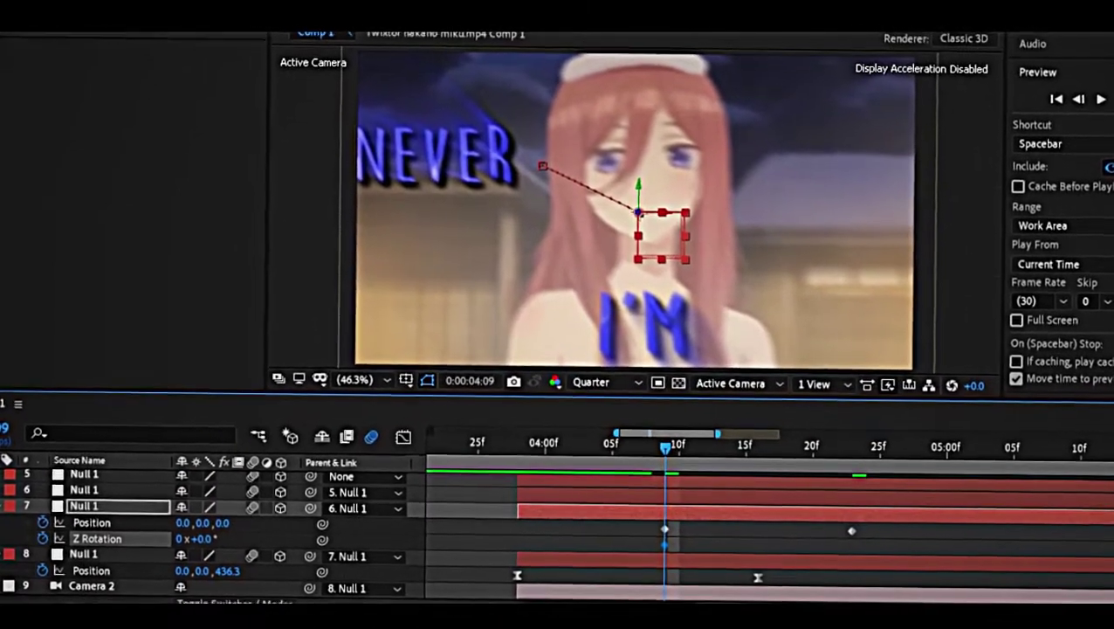
key("k")
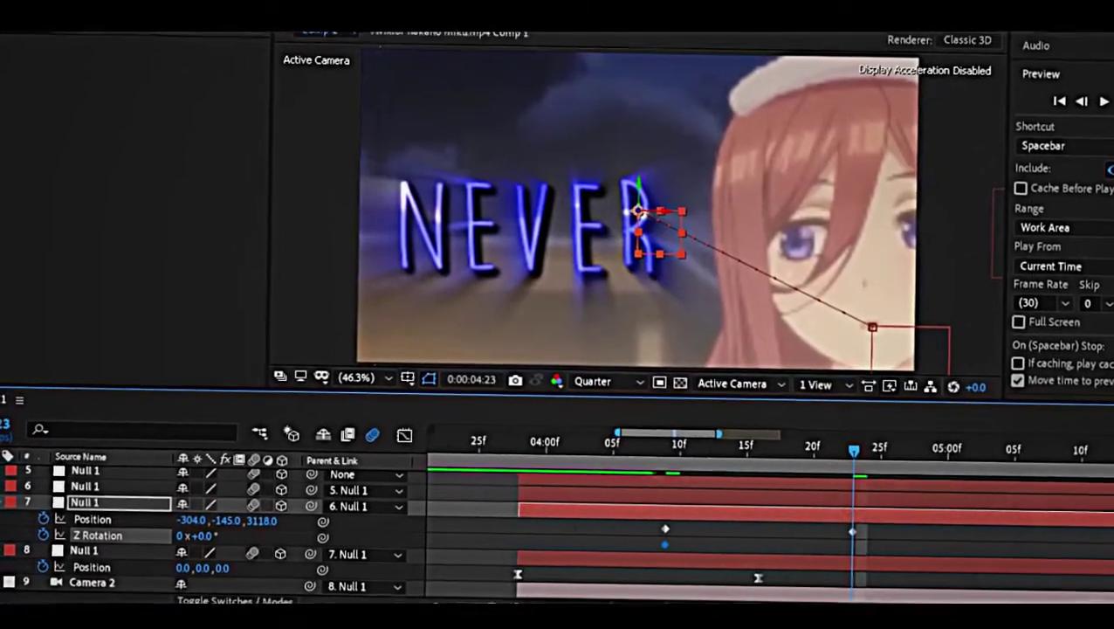
left_click(203, 535)
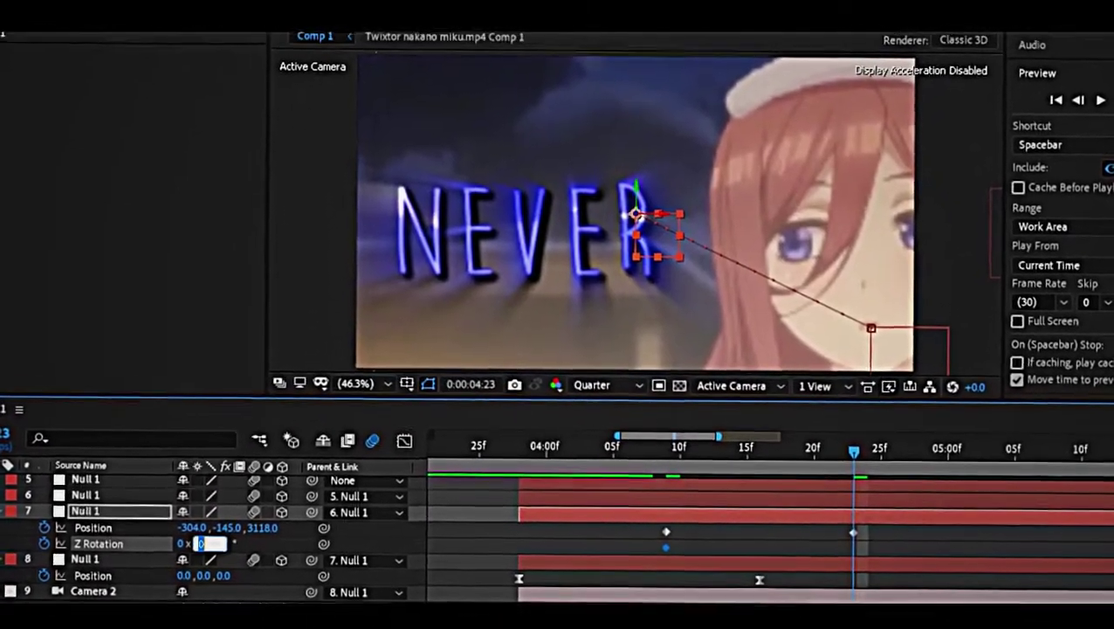
type("3")
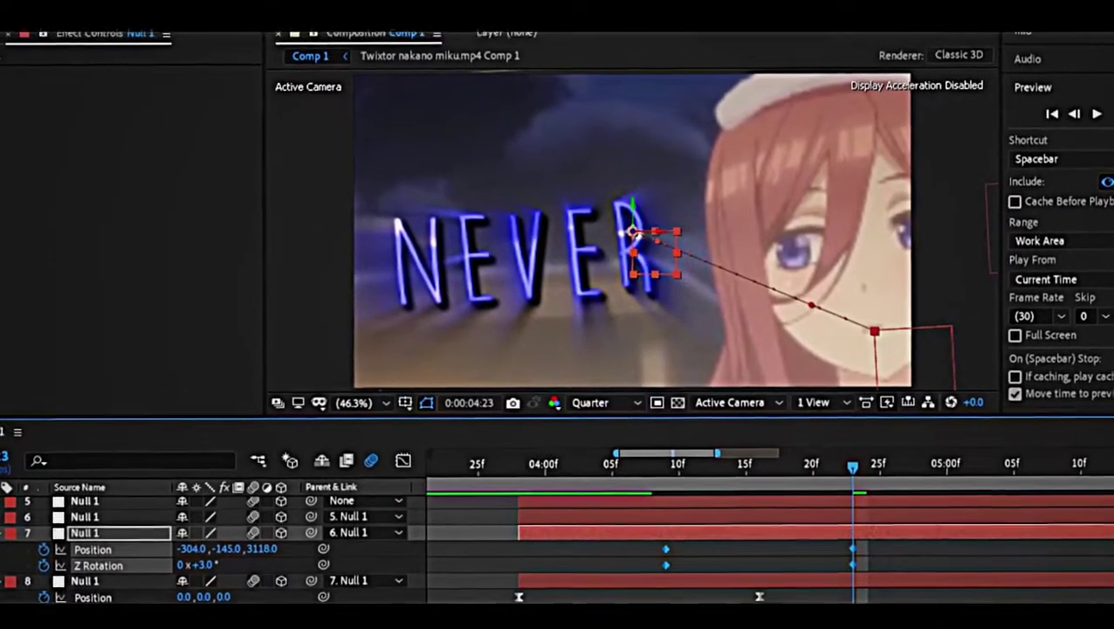
Apply Easy Ease to the layer-7 null's keyframes, stretch their speed-graph influence, and preview.
right_click(853, 564)
mouse_move(933, 557)
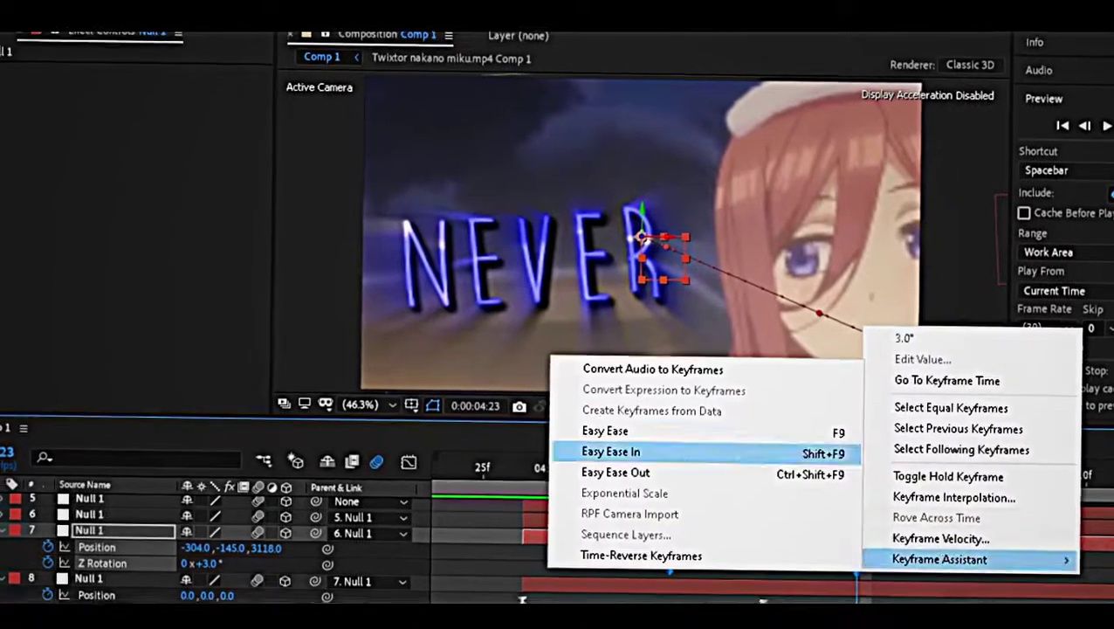
left_click(609, 428)
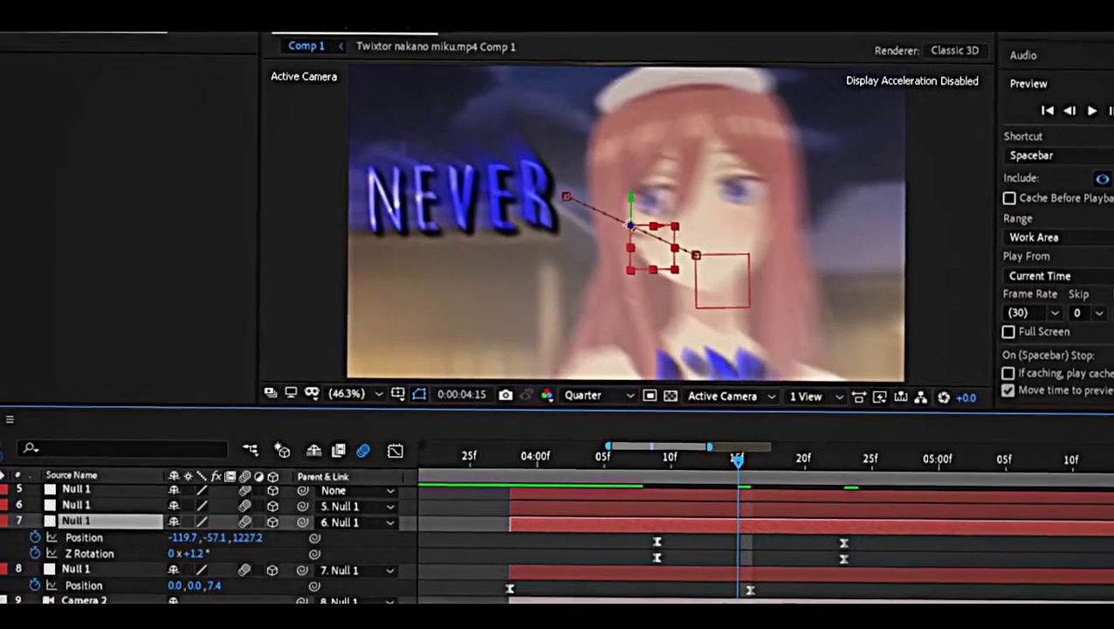
key("shift+F3")
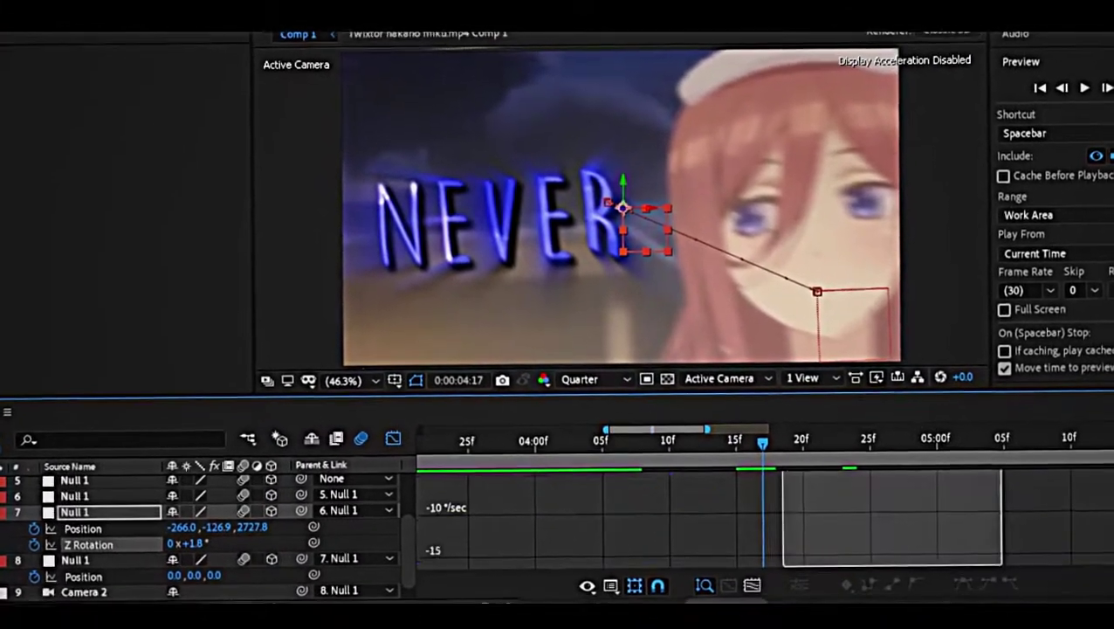
left_click_drag(933, 564, 646, 471)
mouse_move(790, 573)
left_mouse_down()
mouse_move(773, 573)
mouse_move(845, 574)
left_mouse_up()
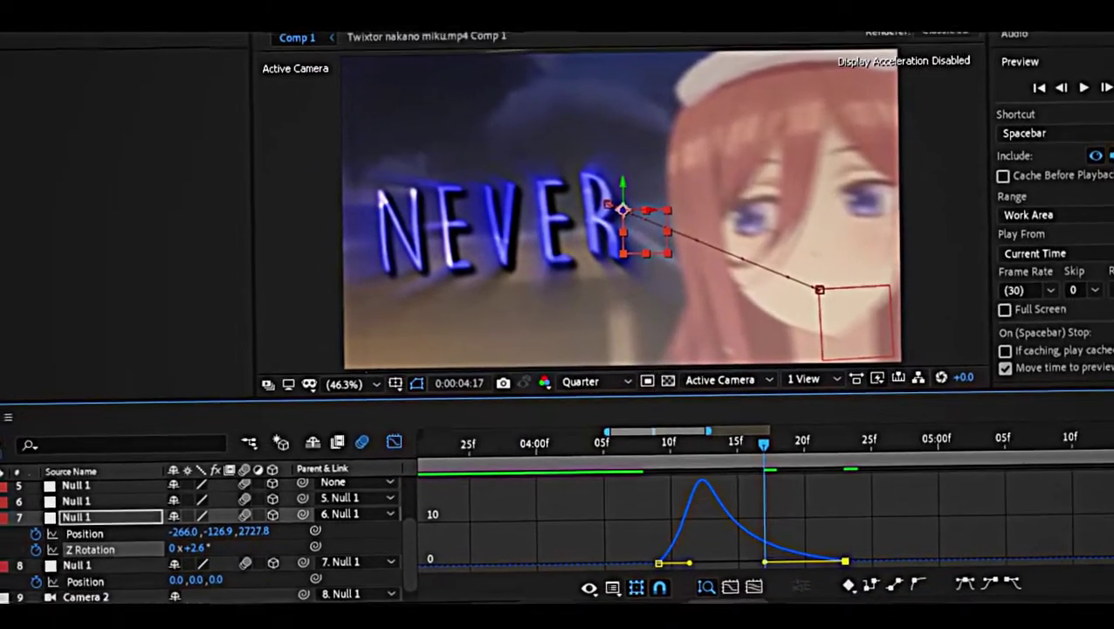
left_click(574, 453)
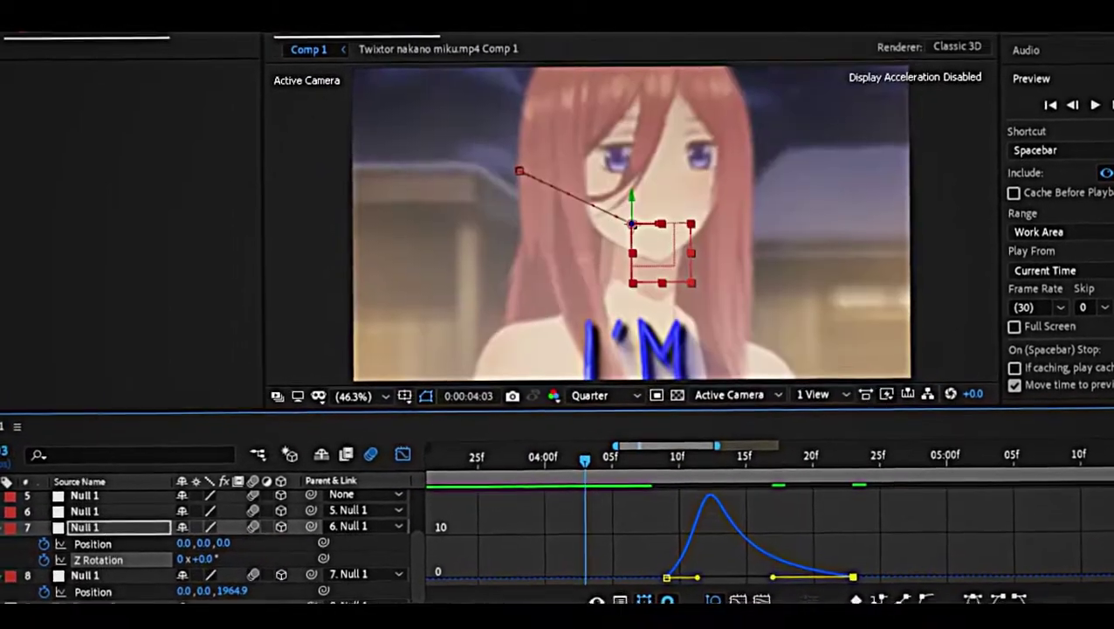
left_click(1095, 104)
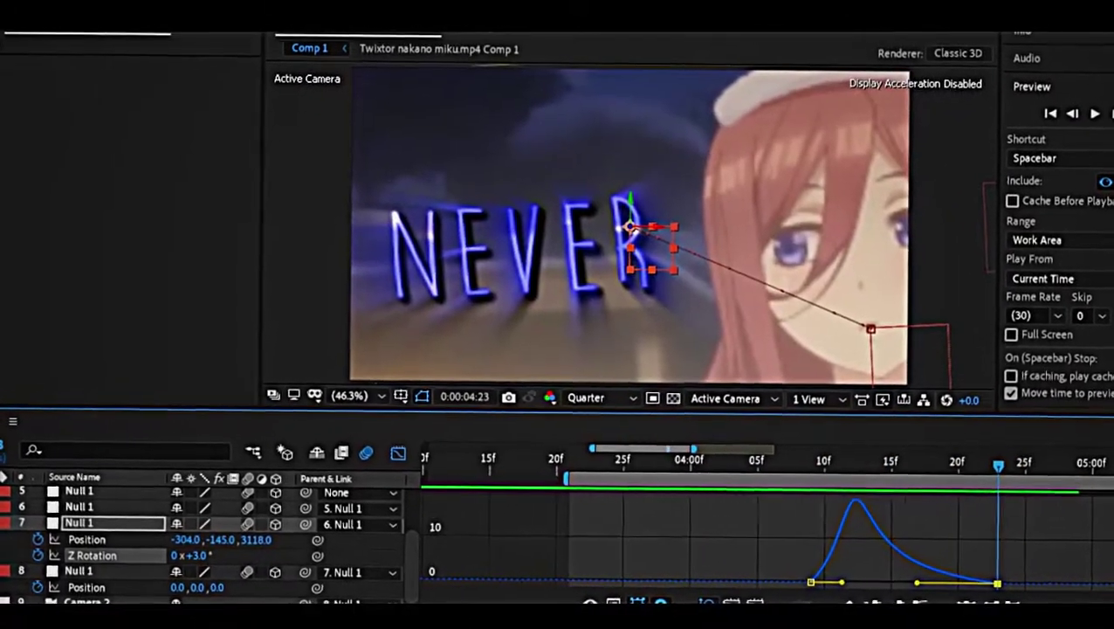
Push the null's end position to -427, -145, 4003 and preview the transition.
key("shift+F3")
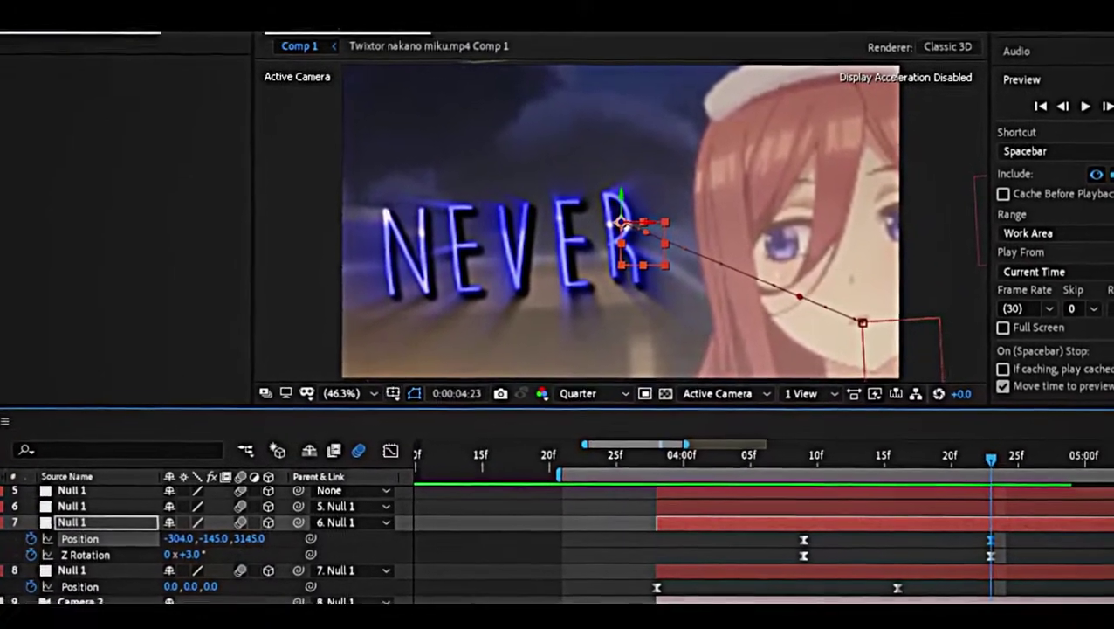
left_click_drag(234, 543, 262, 544)
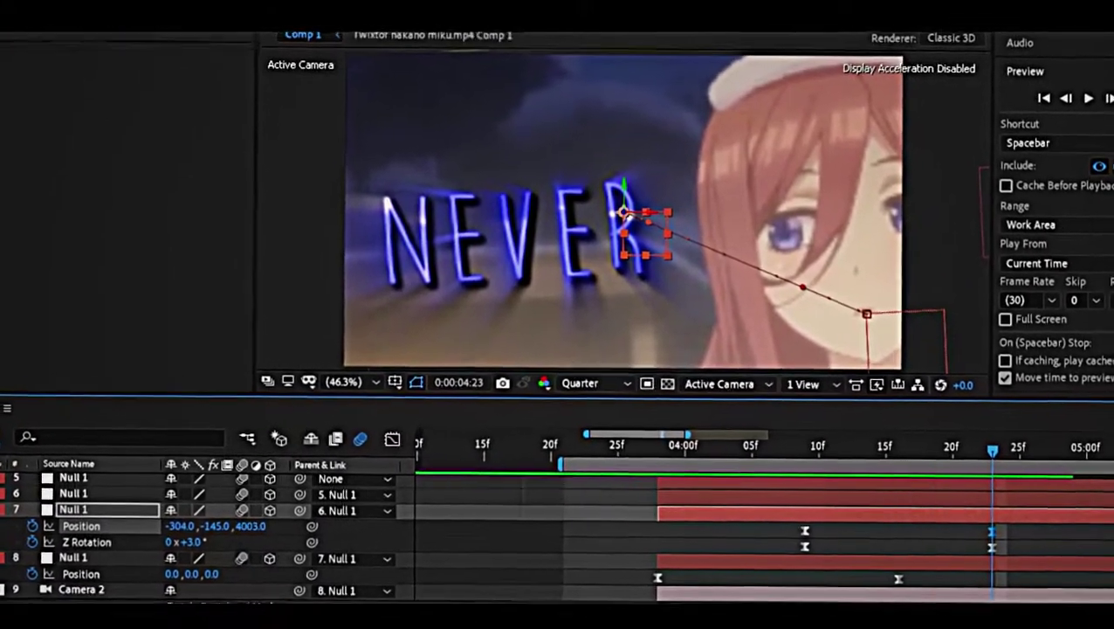
mouse_move(192, 544)
left_mouse_down()
mouse_move(149, 534)
mouse_move(192, 549)
left_mouse_up()
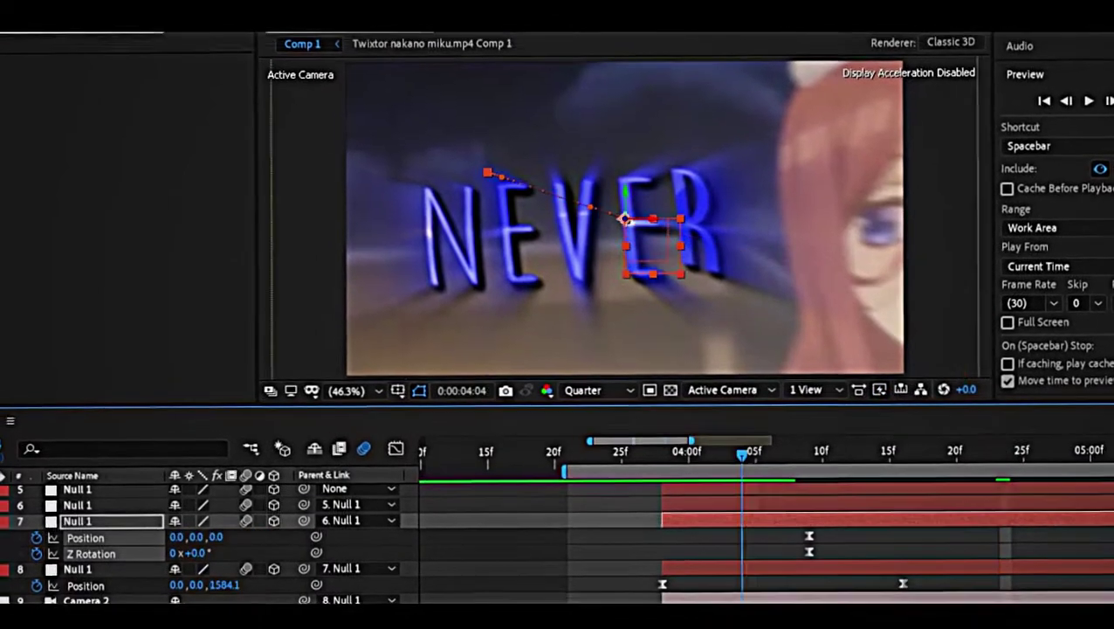
left_click(1088, 101)
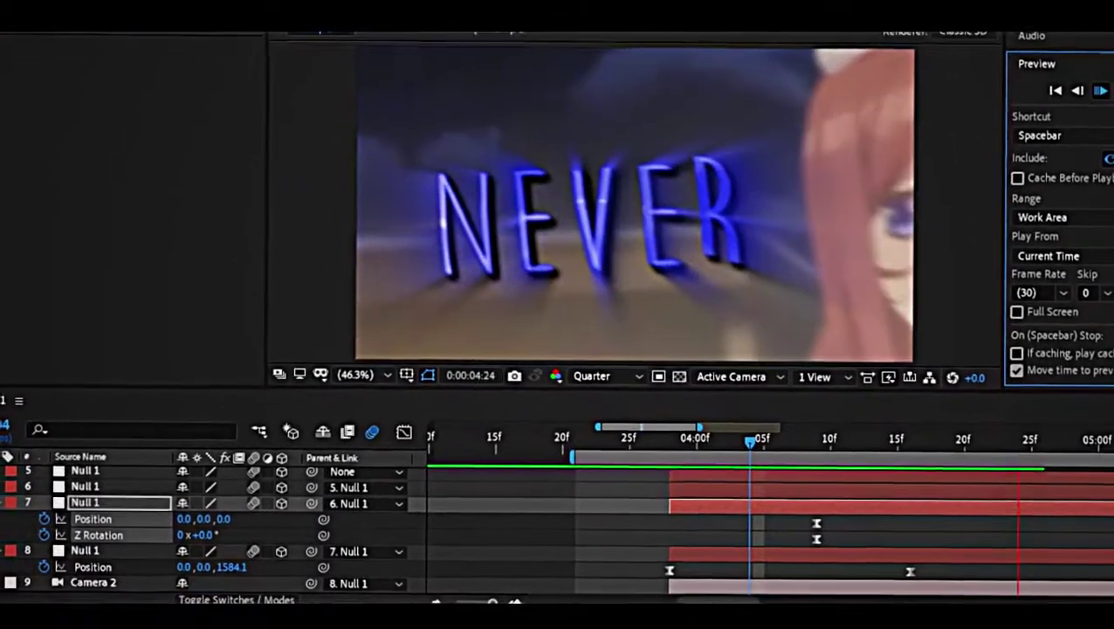
key("space")
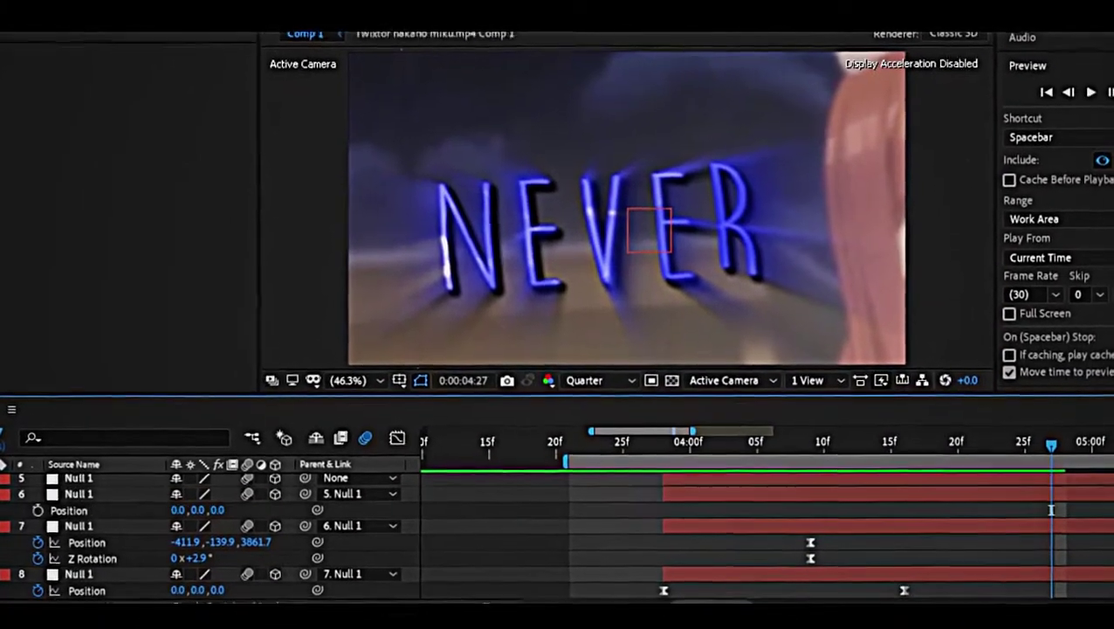
left_click(1094, 99)
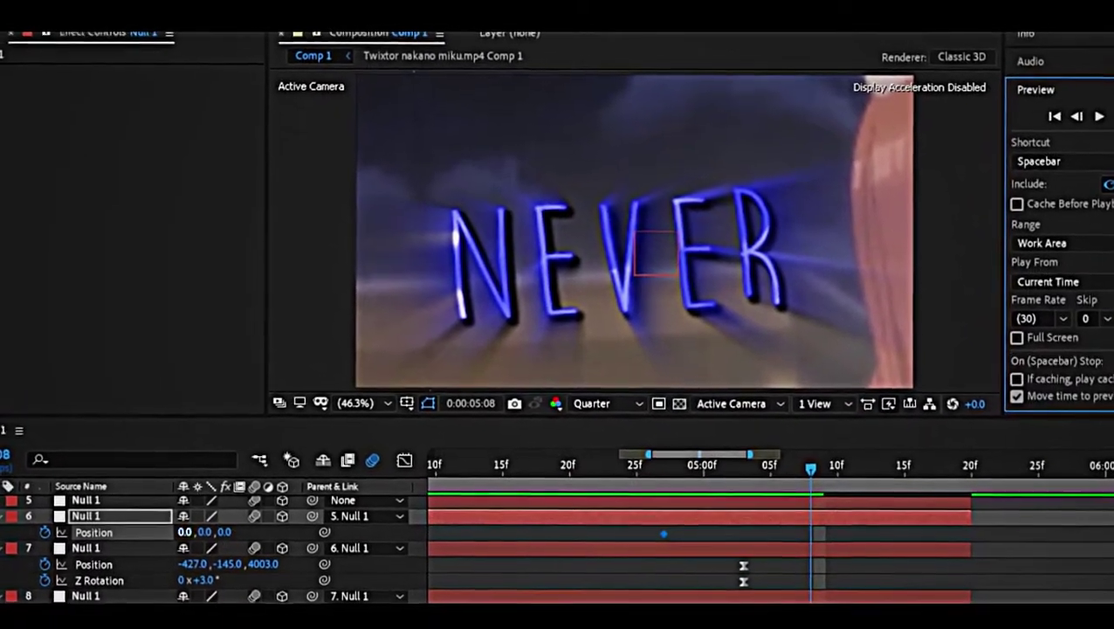
type("-69")
Scrub the layer-6 null's position toward LEAVING and apply Easy Ease to its position keyframes.
mouse_move(187, 533)
left_mouse_down()
mouse_move(262, 533)
mouse_move(266, 518)
mouse_move(227, 518)
left_mouse_up()
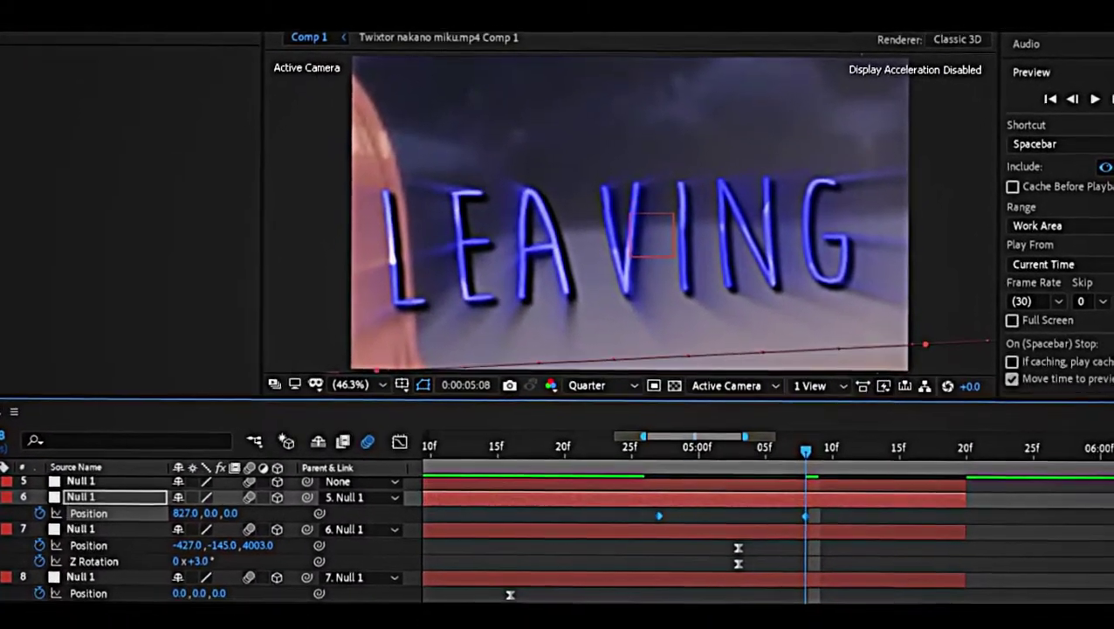
right_click(805, 515)
left_click(568, 378)
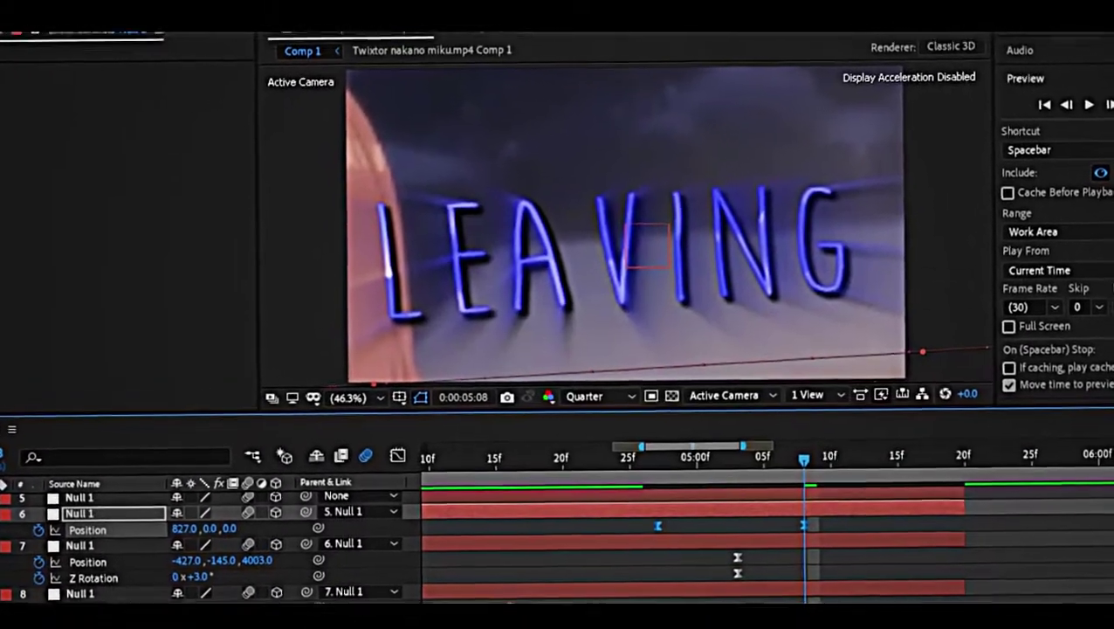
Keyframe layer 6's Z Rotation from 0° to -6° at 5:08.
key("j")
key("r")
left_click(35, 568)
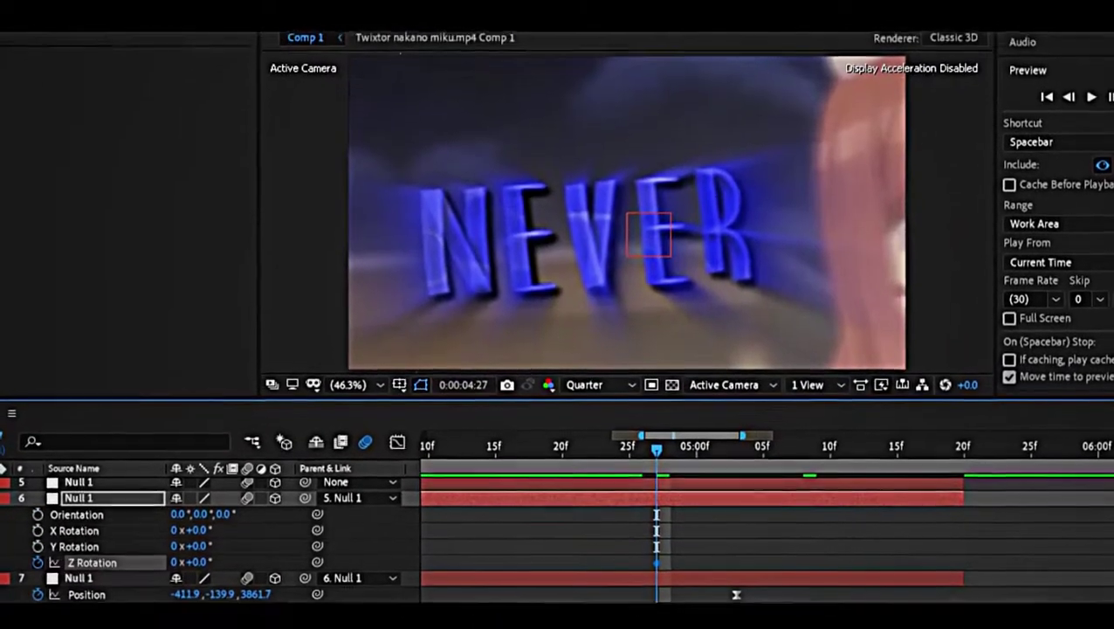
key("u")
key("k")
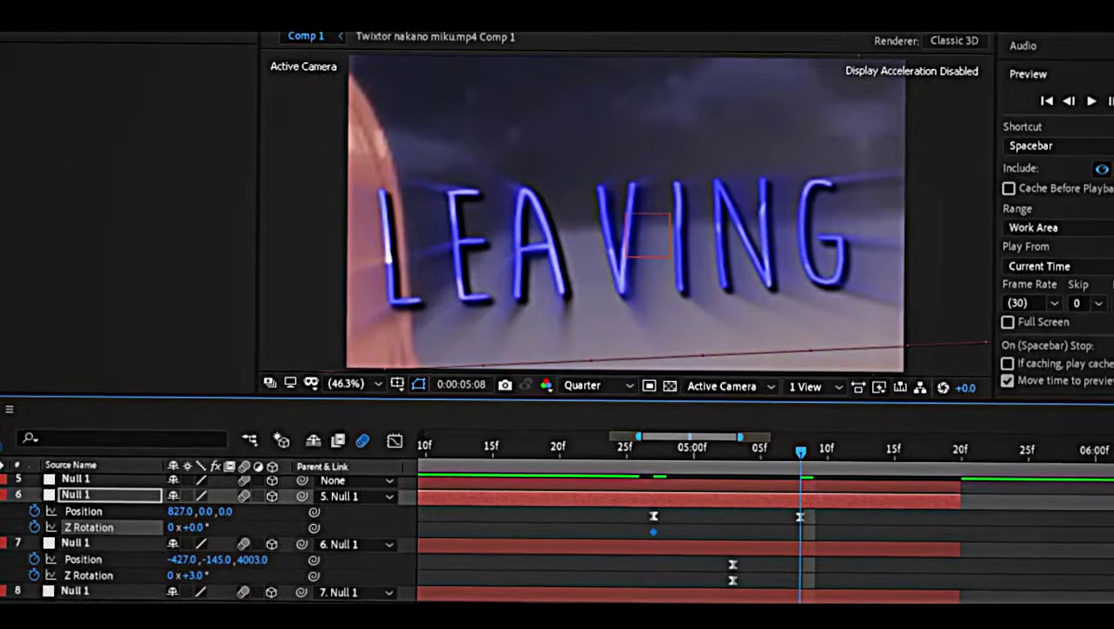
left_click(192, 526)
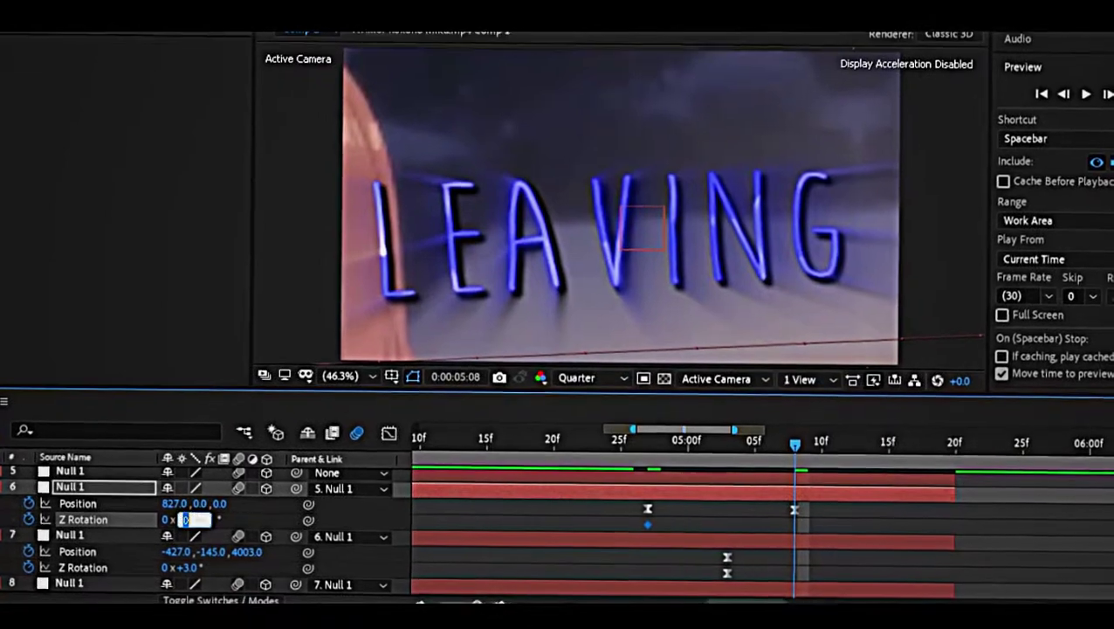
type("-3")
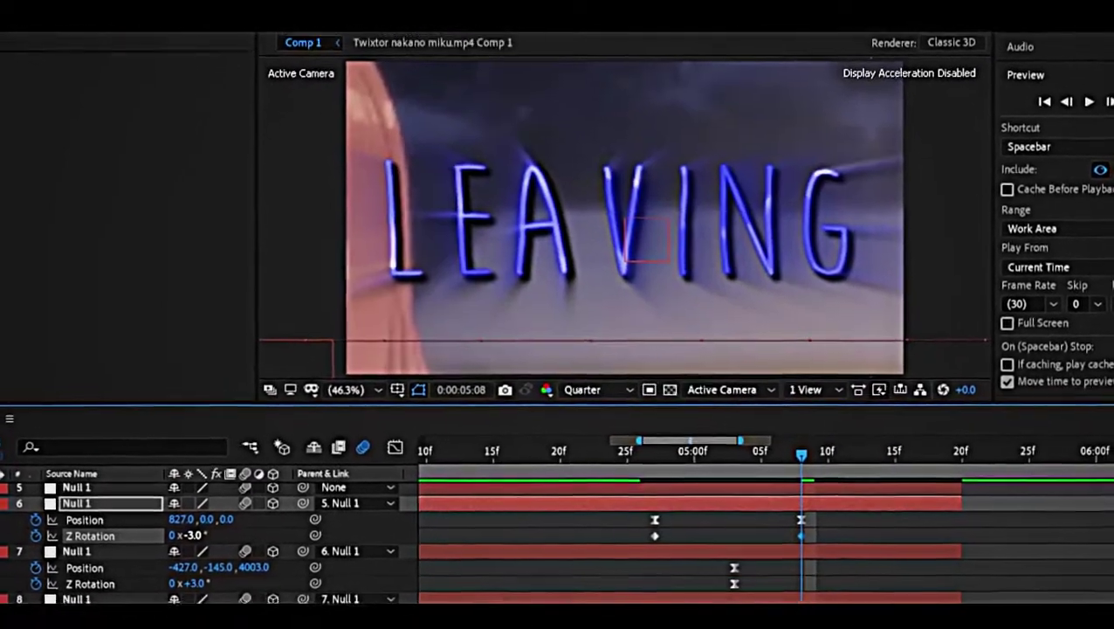
key("Escape")
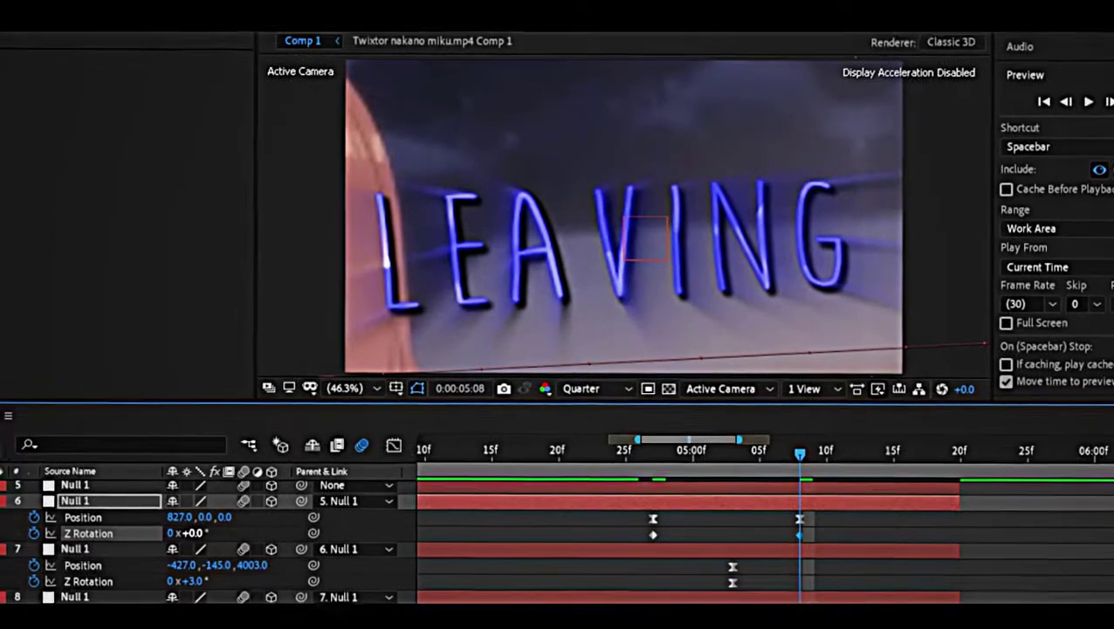
left_click(194, 533)
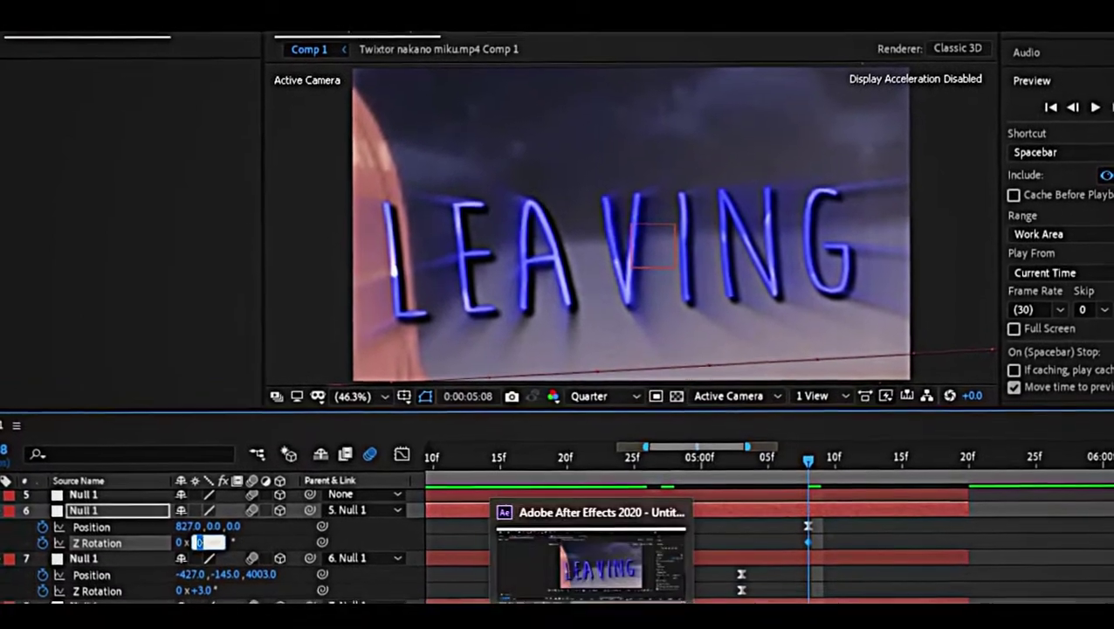
type("-6")
key("Return")
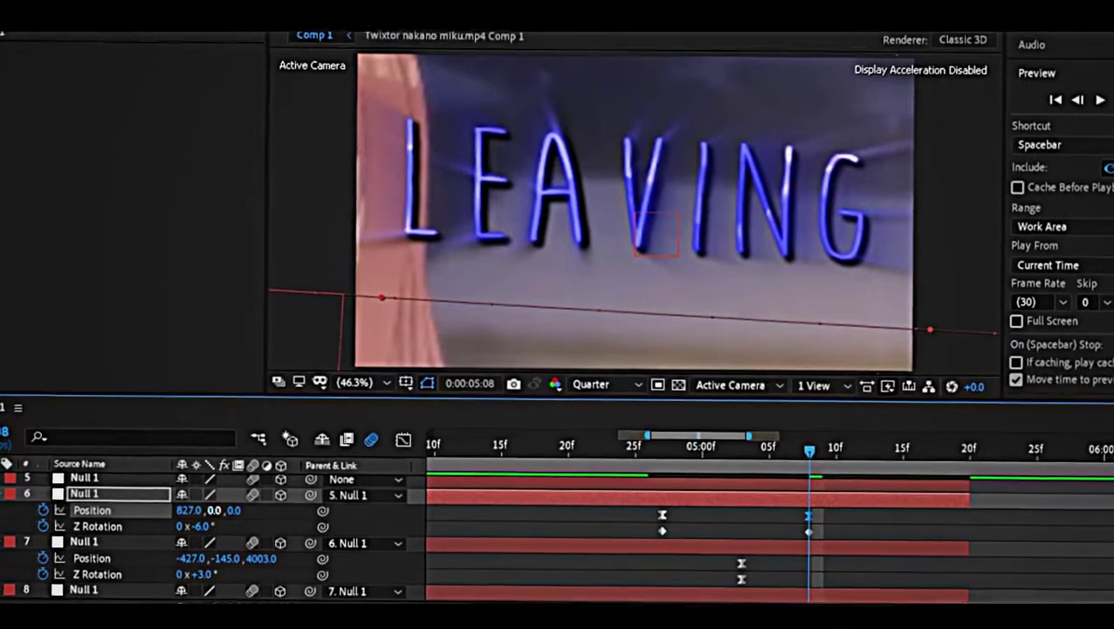
Set the layer-6 null's end Y position to -34.
left_click_drag(213, 510, 183, 510)
left_click_drag(618, 547, 791, 538)
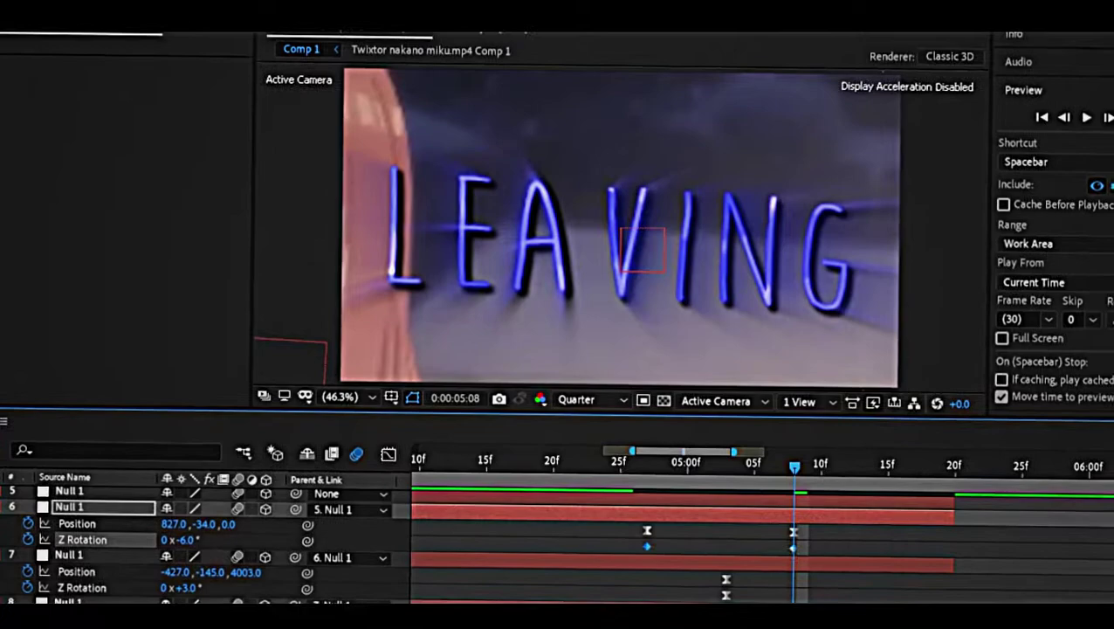
right_click(816, 529)
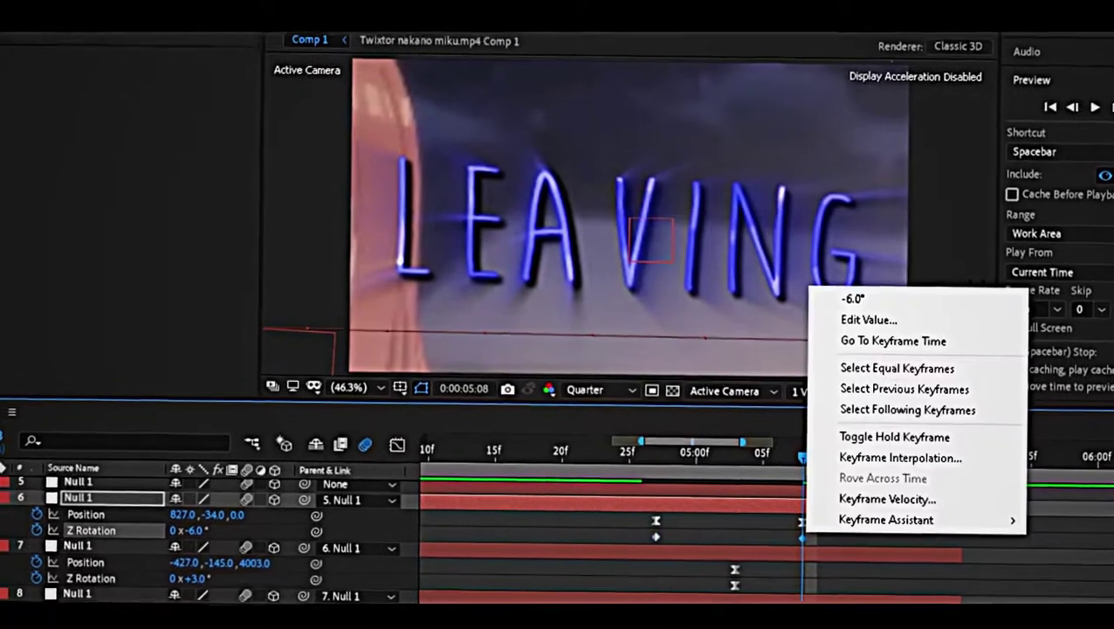
key("Escape")
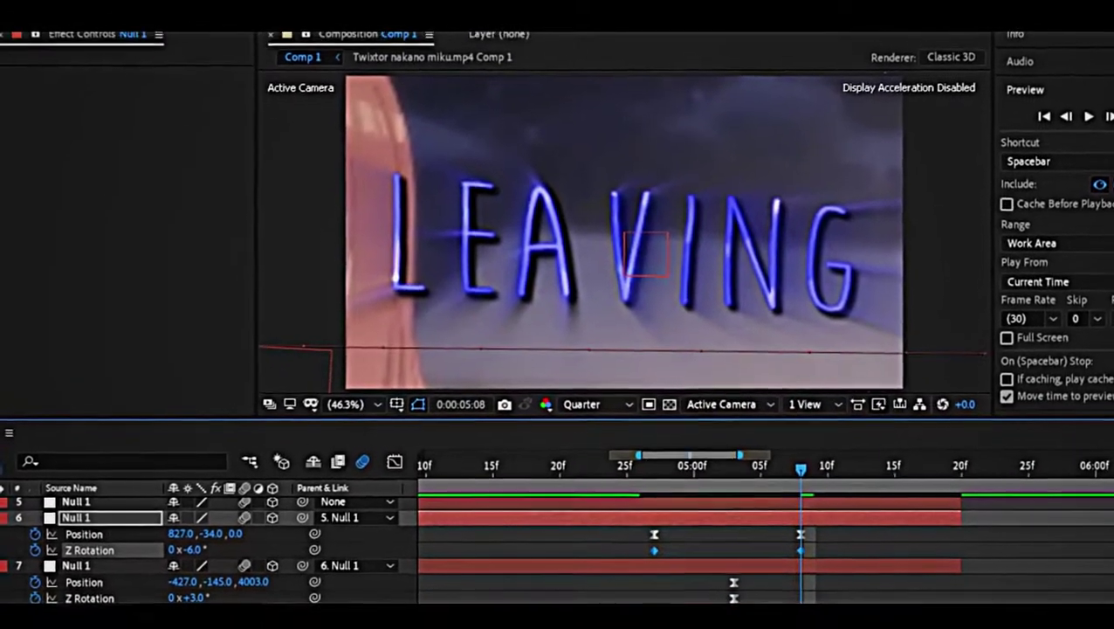
right_click(654, 549)
mouse_move(725, 532)
left_click(934, 411)
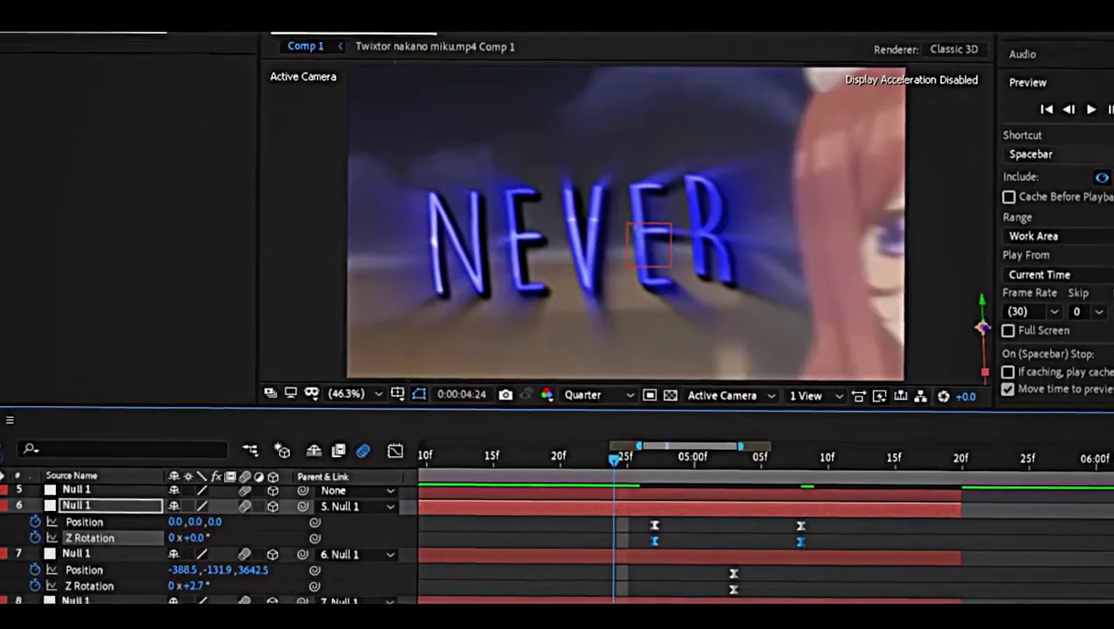
Move the layer 6 null's keyframes later and sharpen the Position speed curve's ease.
left_click(1088, 101)
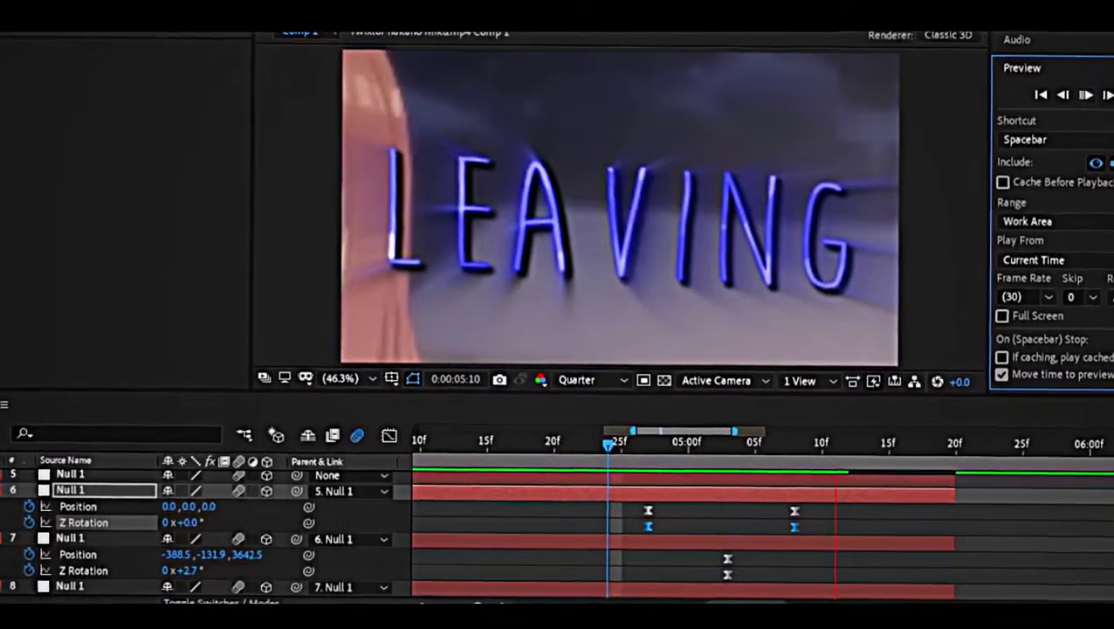
left_click_drag(798, 521, 901, 520)
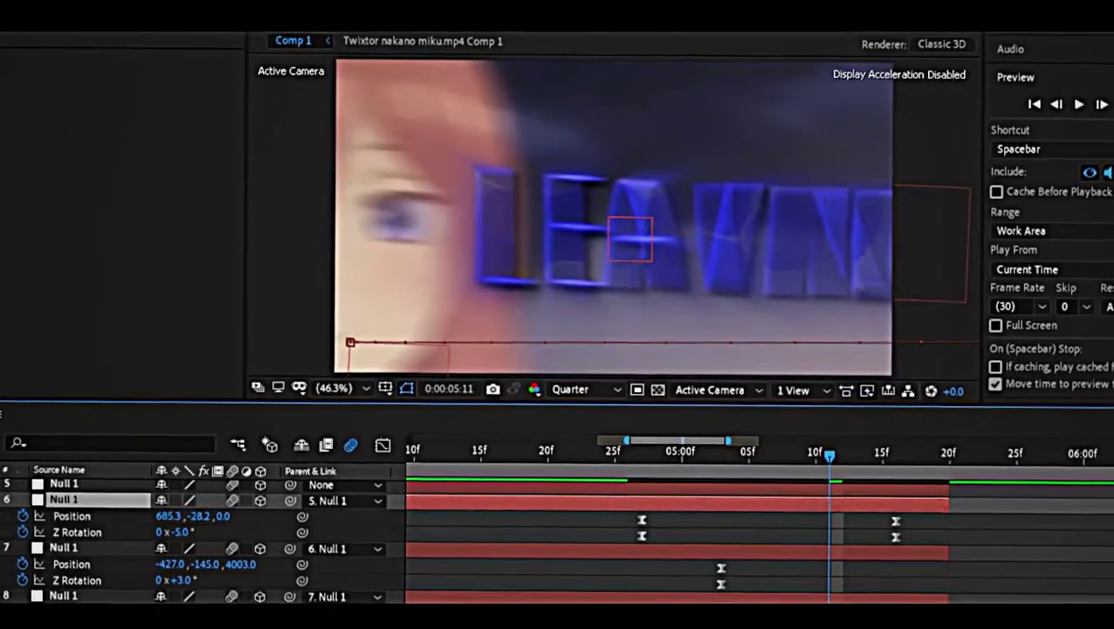
key("shift+F3")
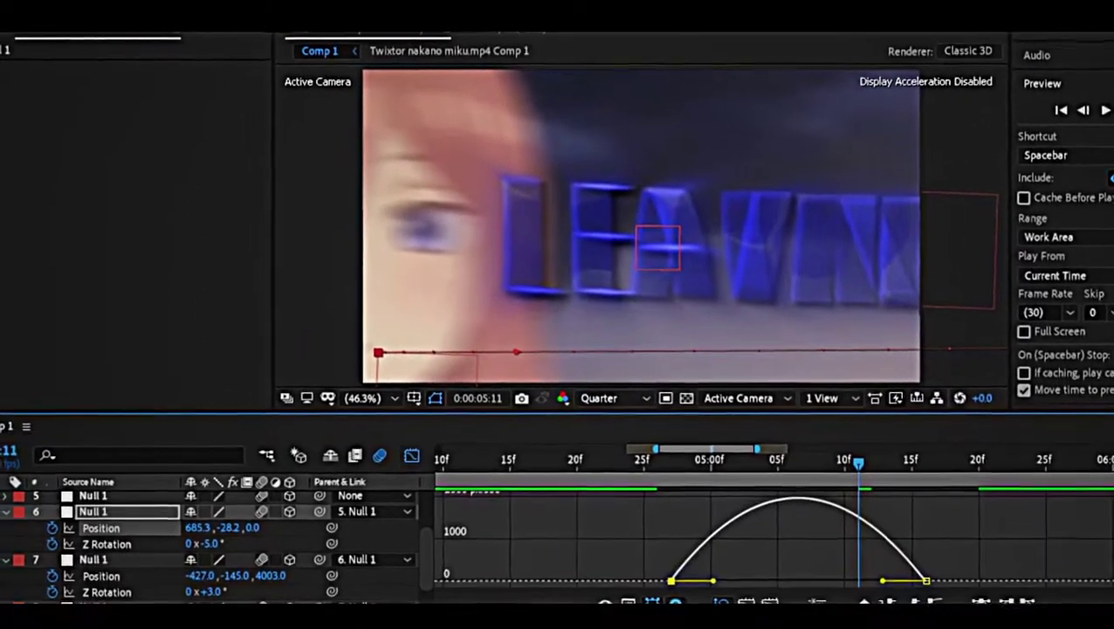
left_click_drag(880, 584, 801, 579)
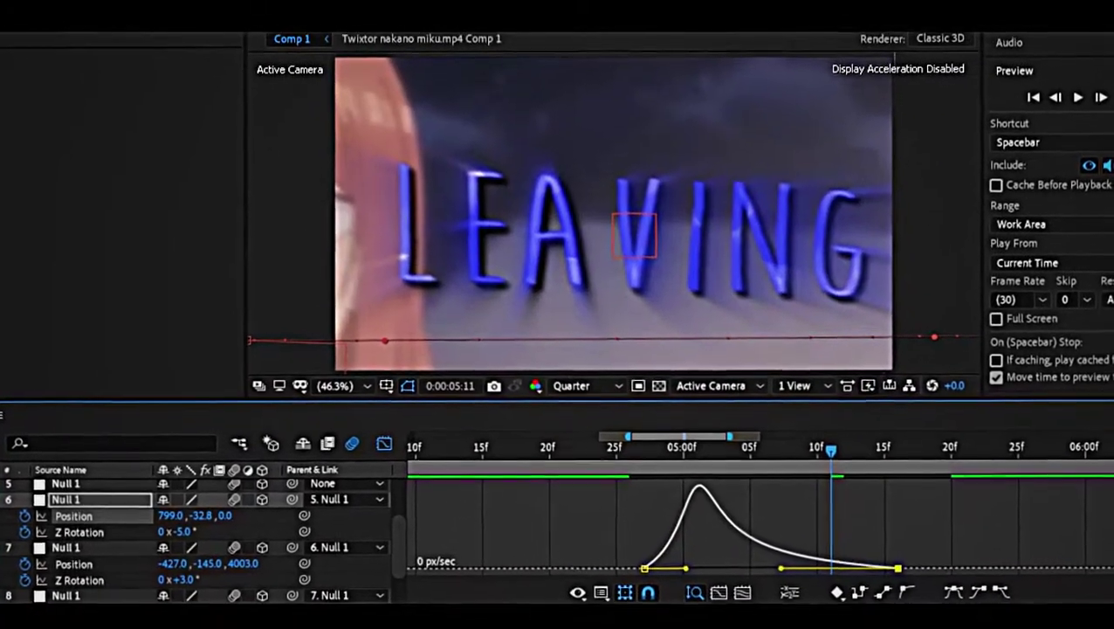
left_click_drag(898, 573, 898, 572)
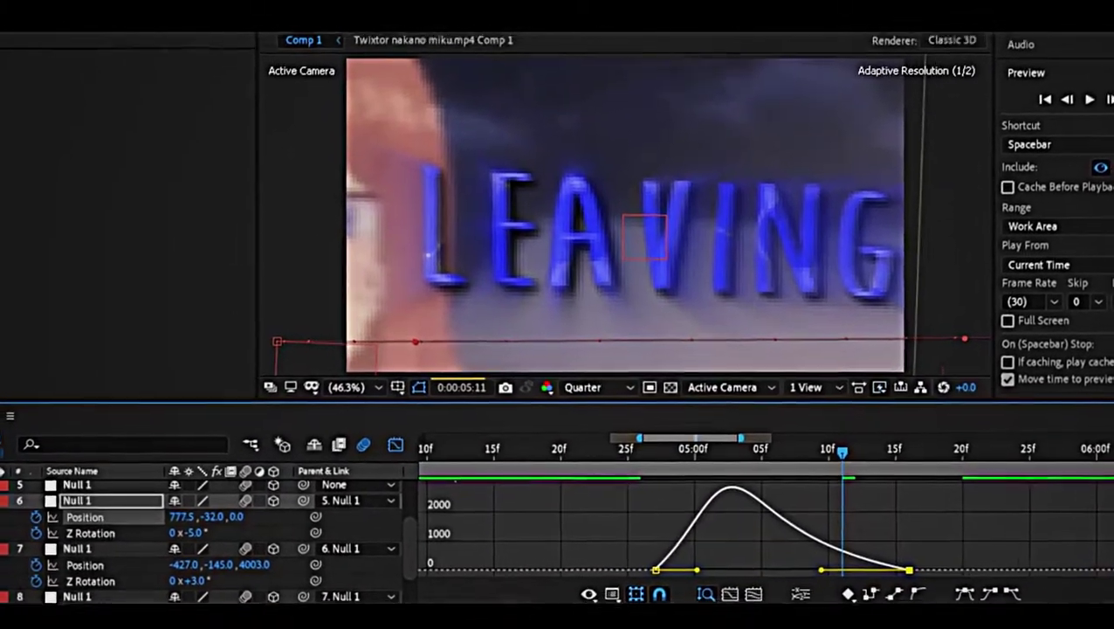
key("space")
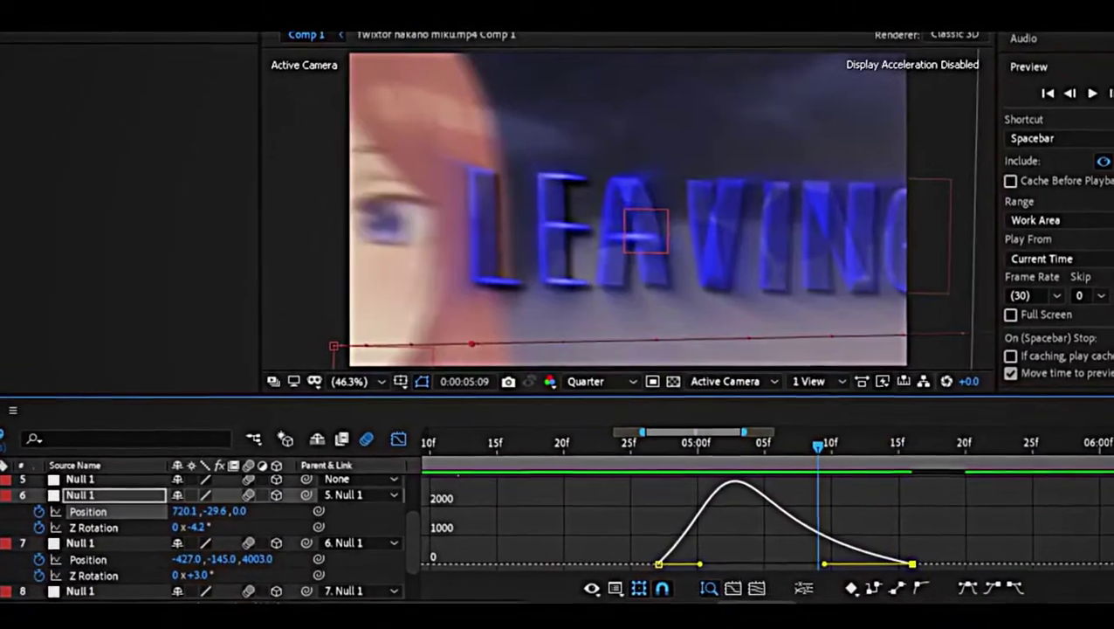
Tighten the Z Rotation curve's ease influence and preview the rotation shake.
left_click(95, 533)
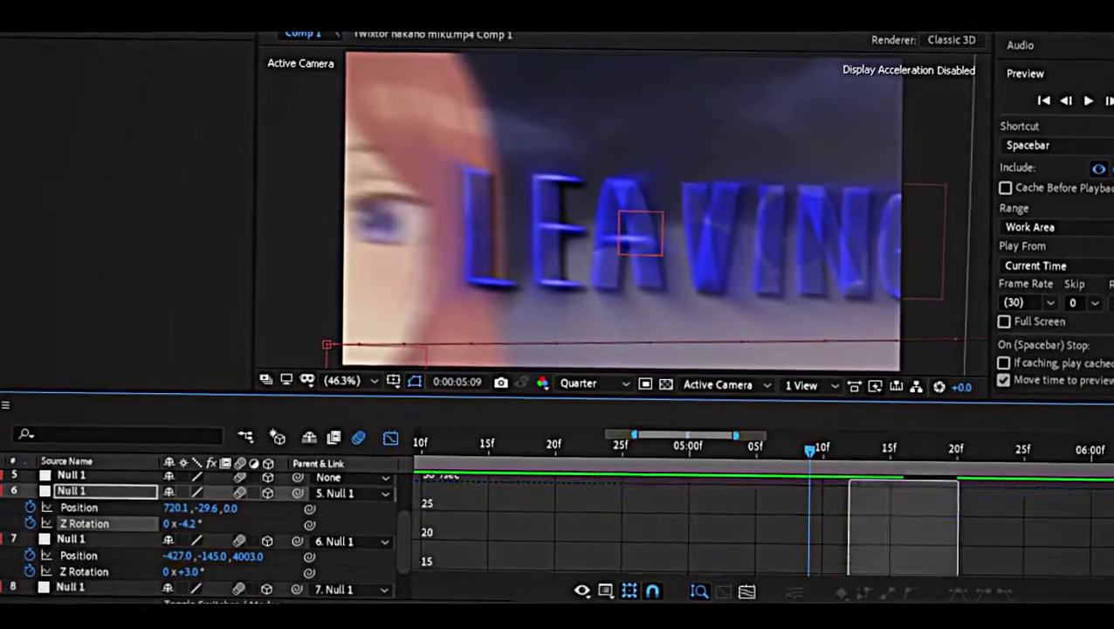
left_click_drag(869, 499, 817, 504)
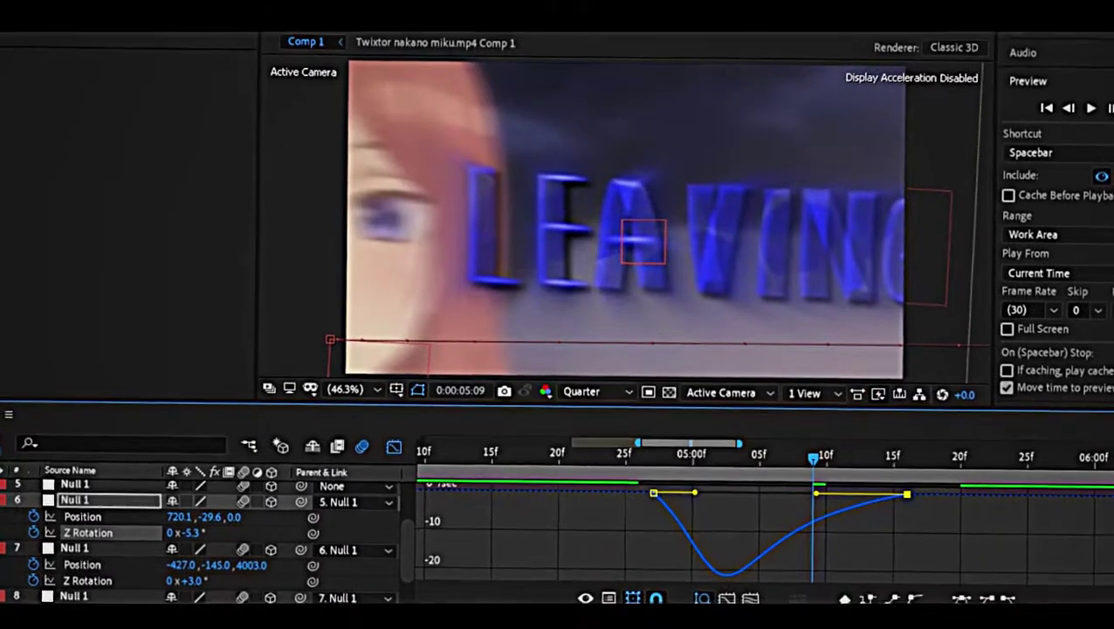
left_click(1093, 108)
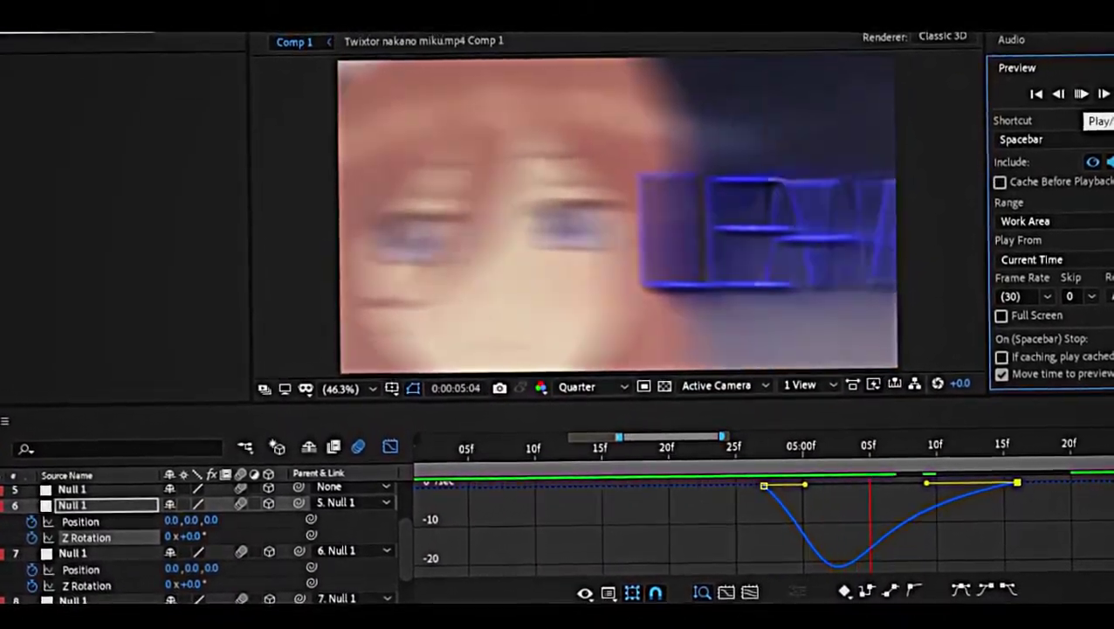
key("space")
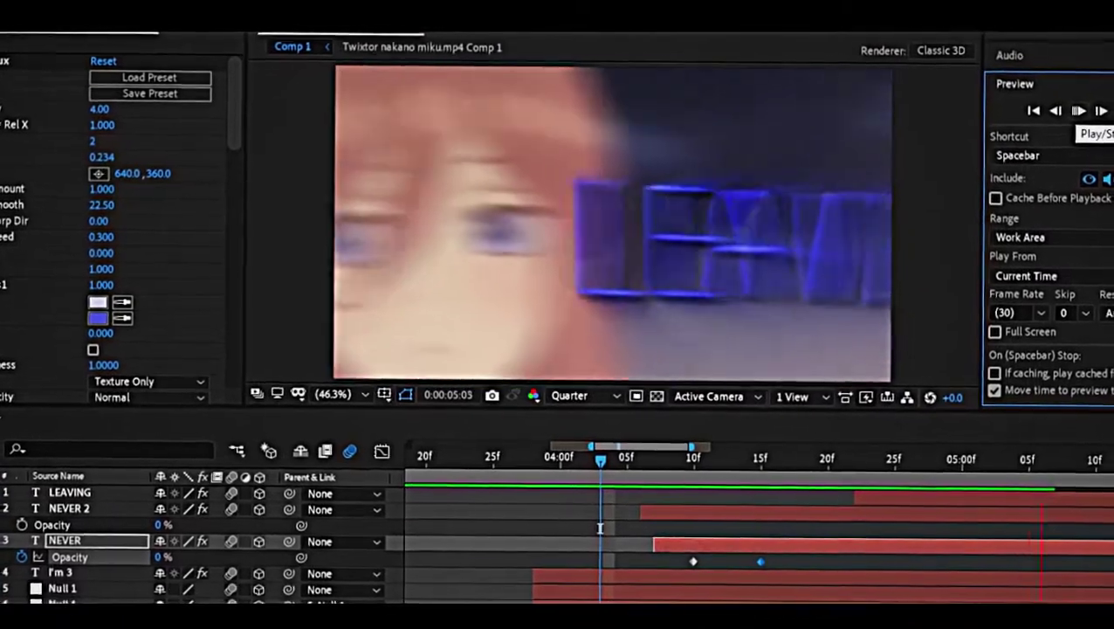
Shift Null 1's Position and Z Rotation keyframes to 0:00:04:27 and preview from 0:00:04:00.
scroll(600, 527, "down", 3)
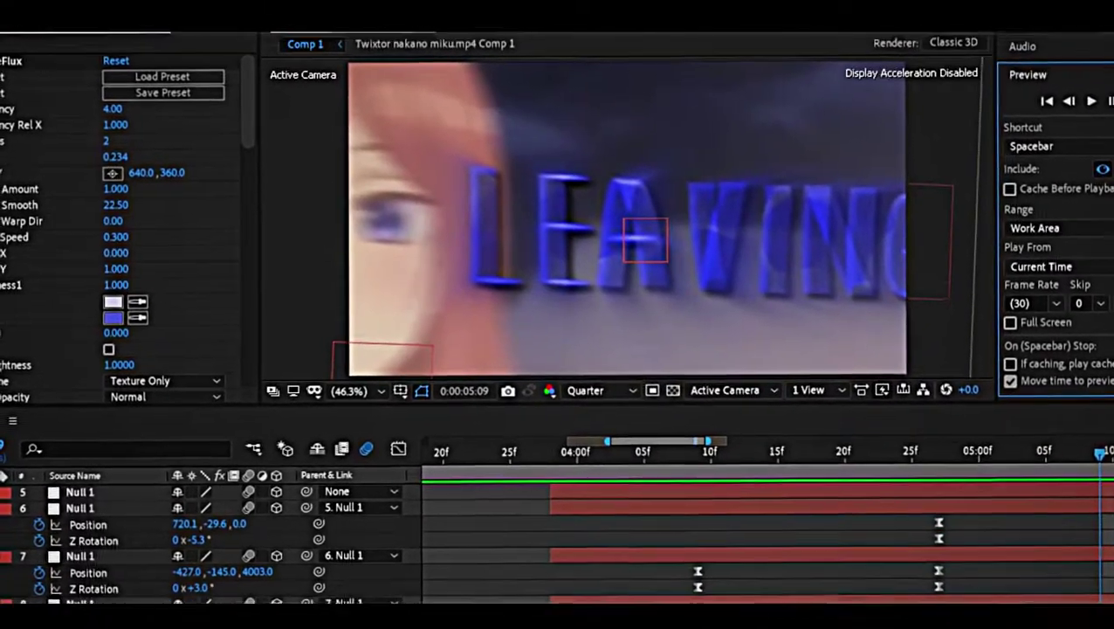
left_click(76, 524)
left_click_drag(935, 537, 909, 535)
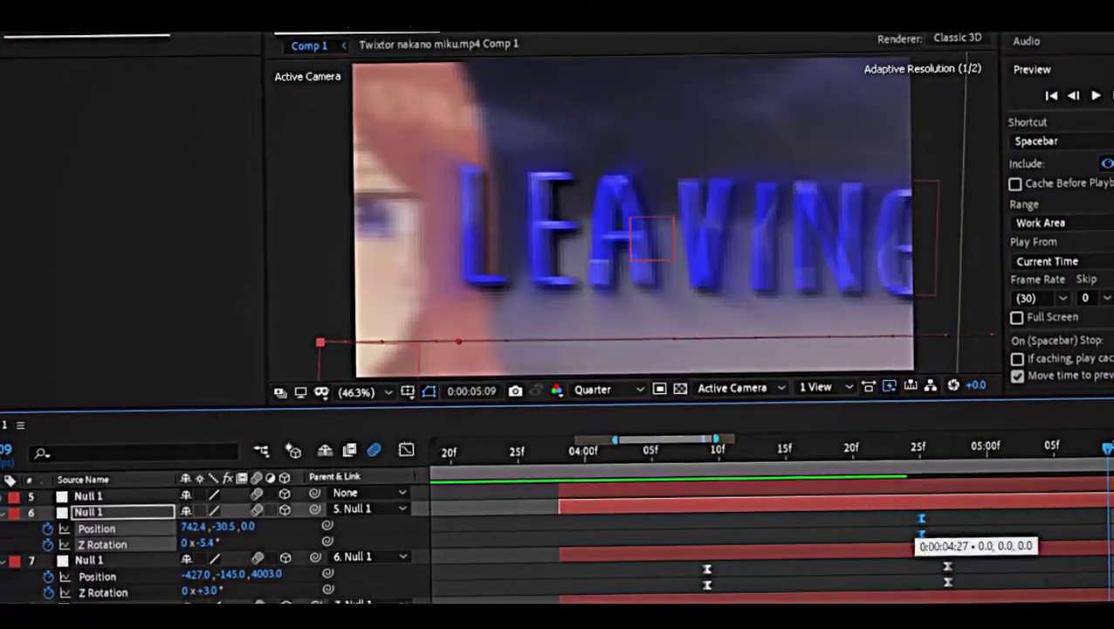
left_click(584, 450)
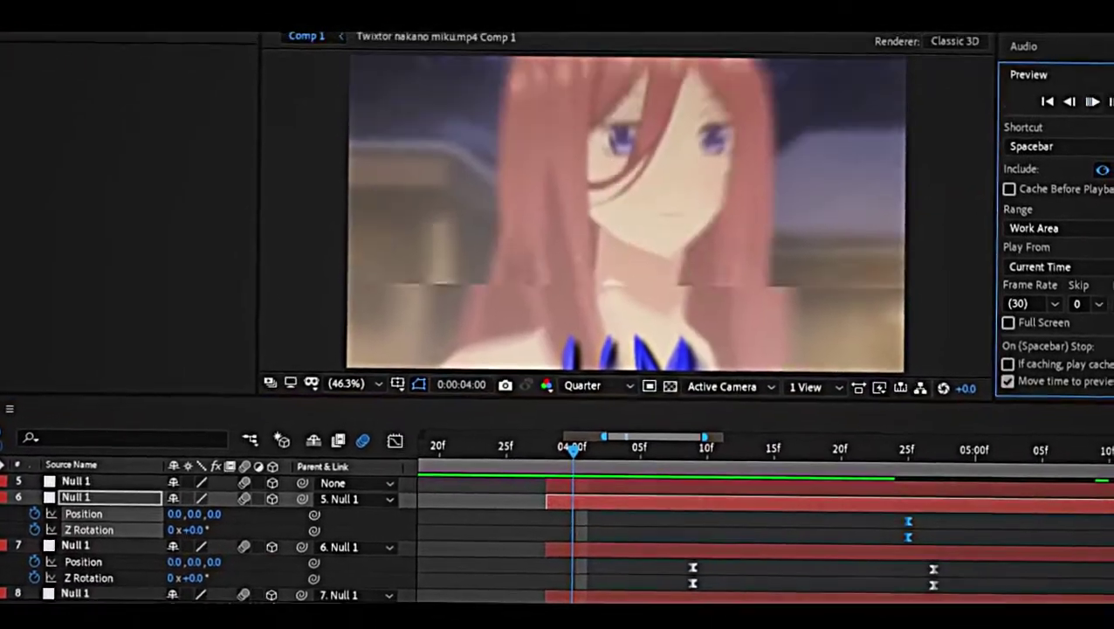
key("space")
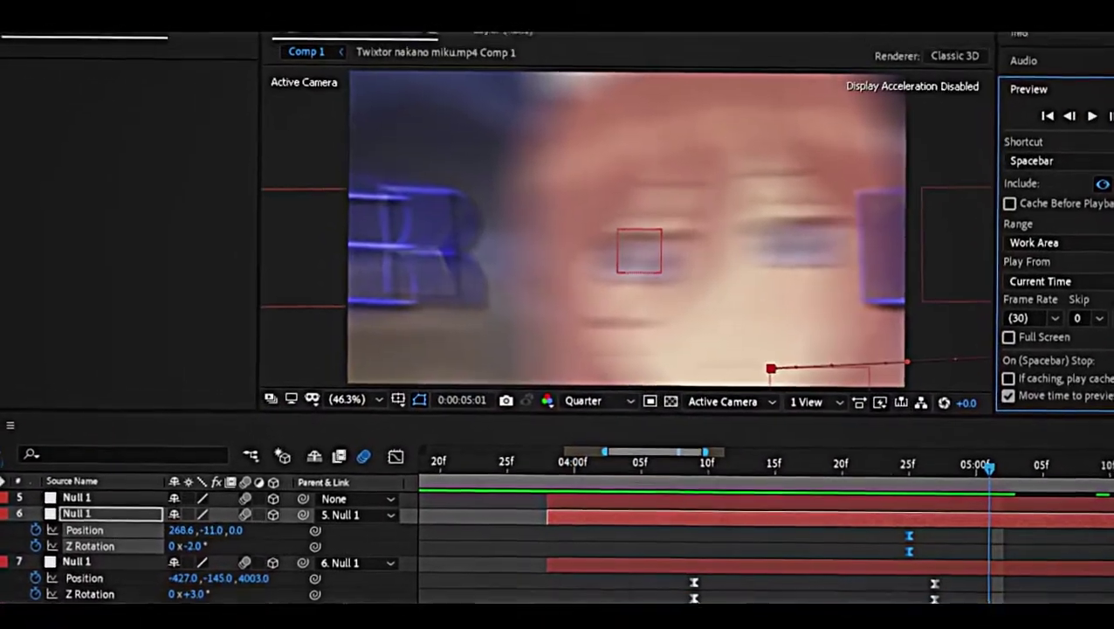
left_click(714, 460)
key("space")
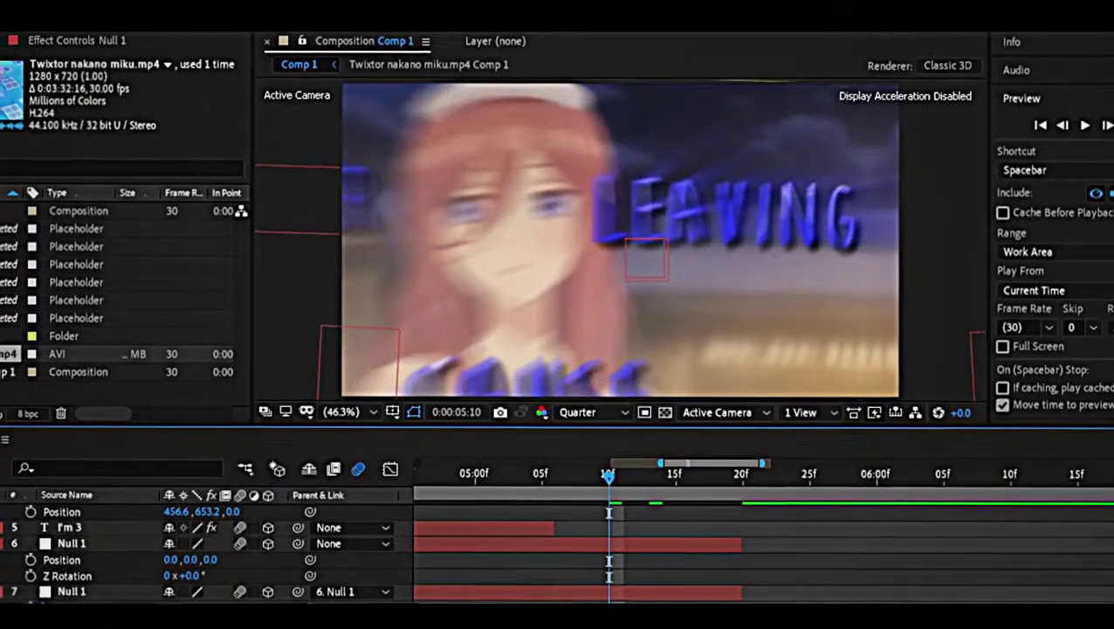
Raise Null 1's Z position to push the camera into the girl's face.
left_click(72, 544)
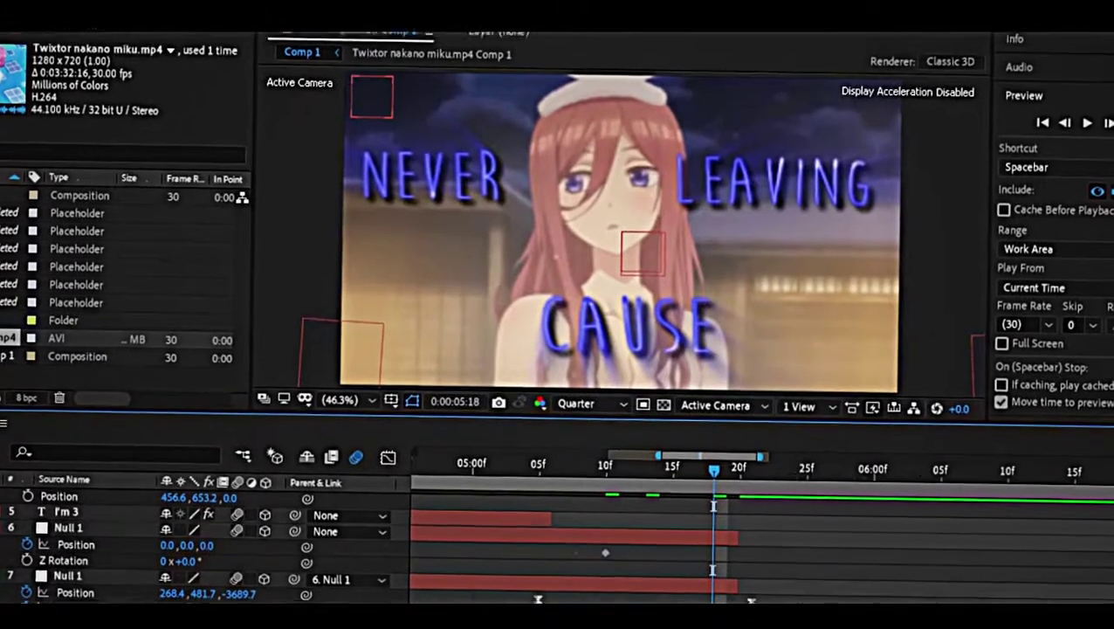
left_click_drag(203, 549, 271, 559)
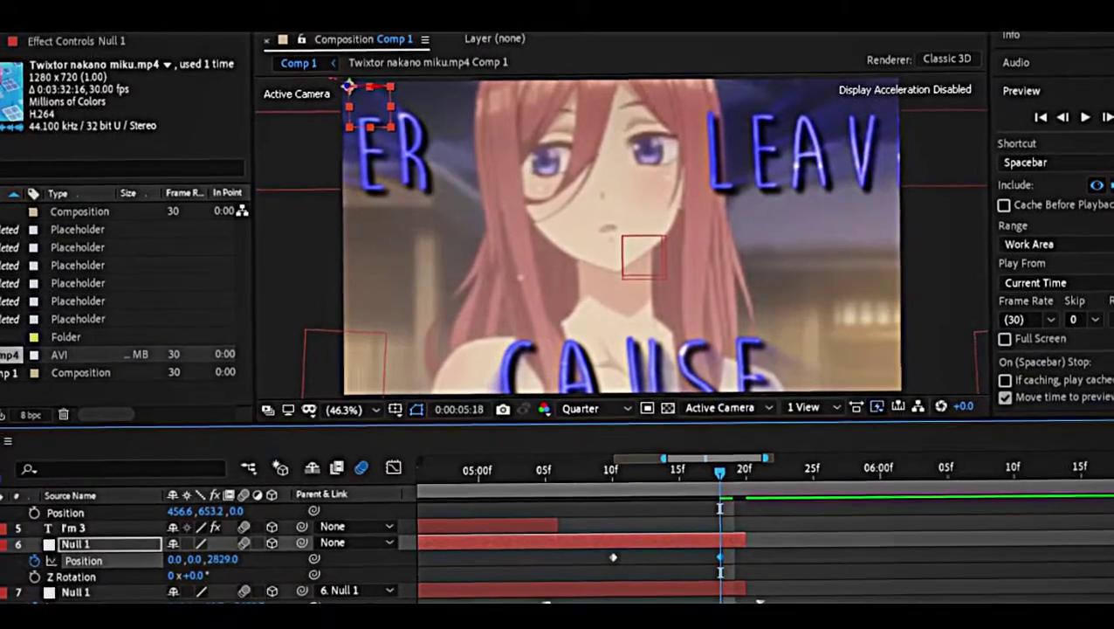
left_click_drag(221, 552, 262, 547)
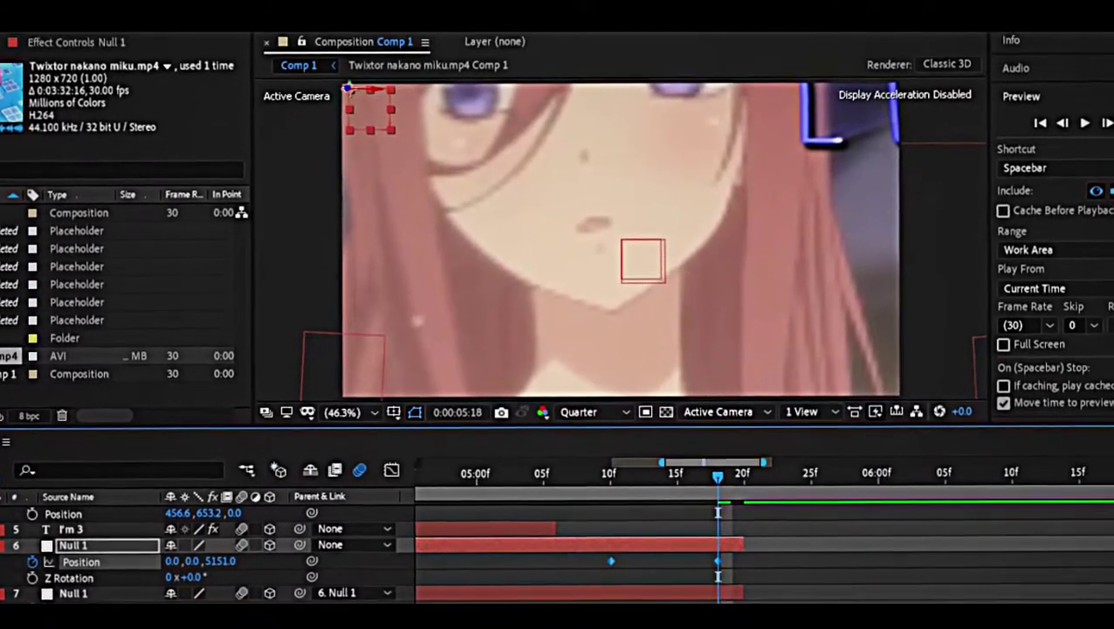
Apply Easy Ease, nudge the final zoom keyframe later, and spike its speed curve sharply.
right_click(725, 540)
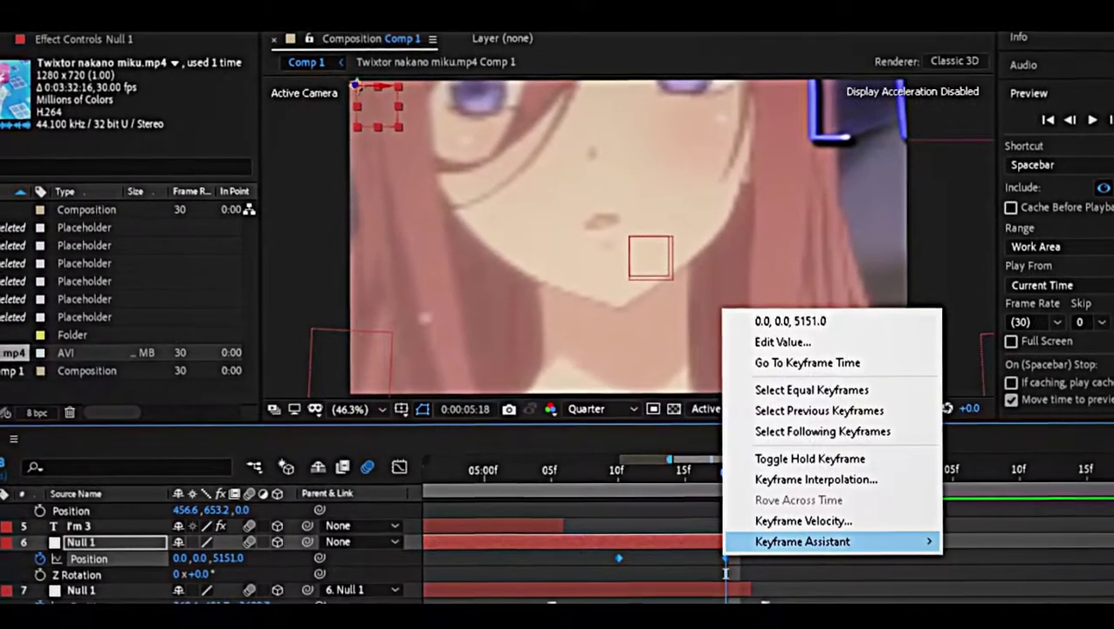
left_click(489, 414)
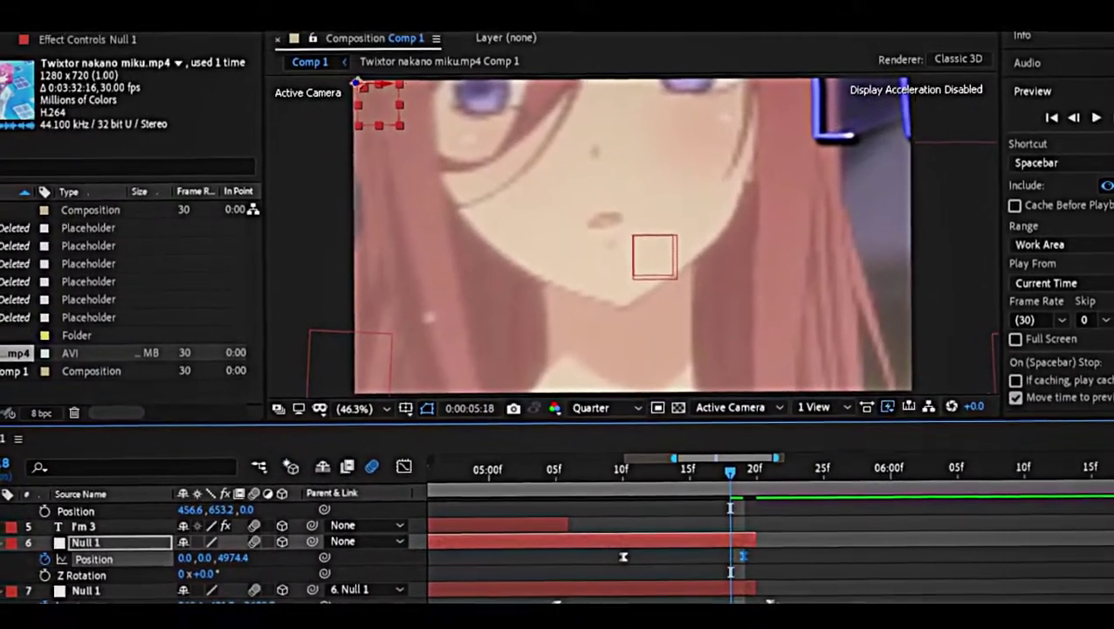
left_click_drag(742, 556, 770, 556)
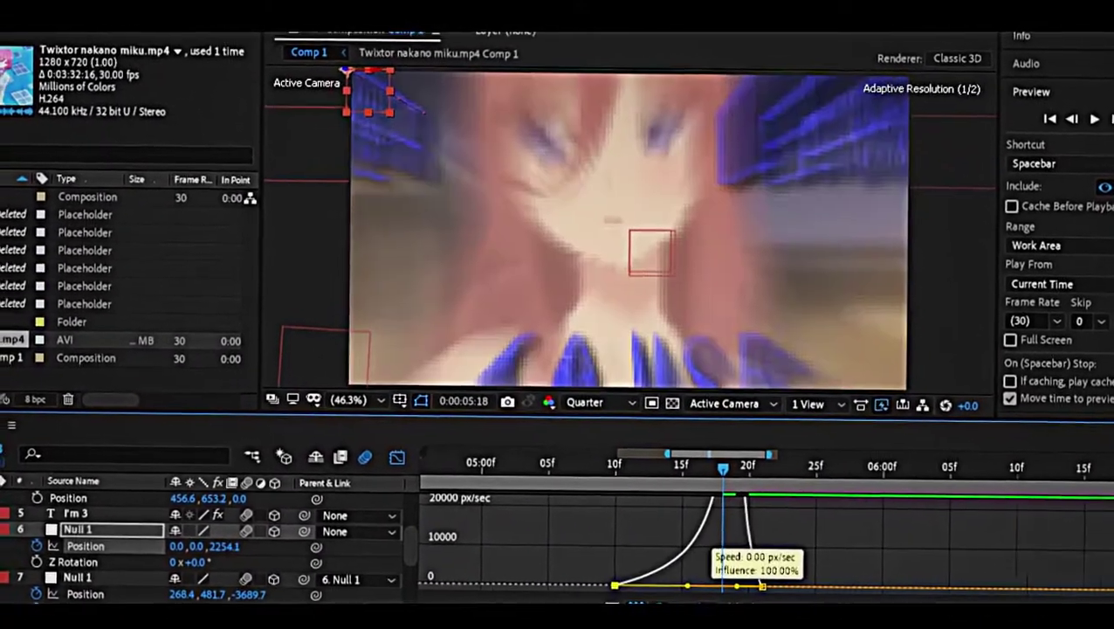
left_click_drag(753, 581, 753, 506)
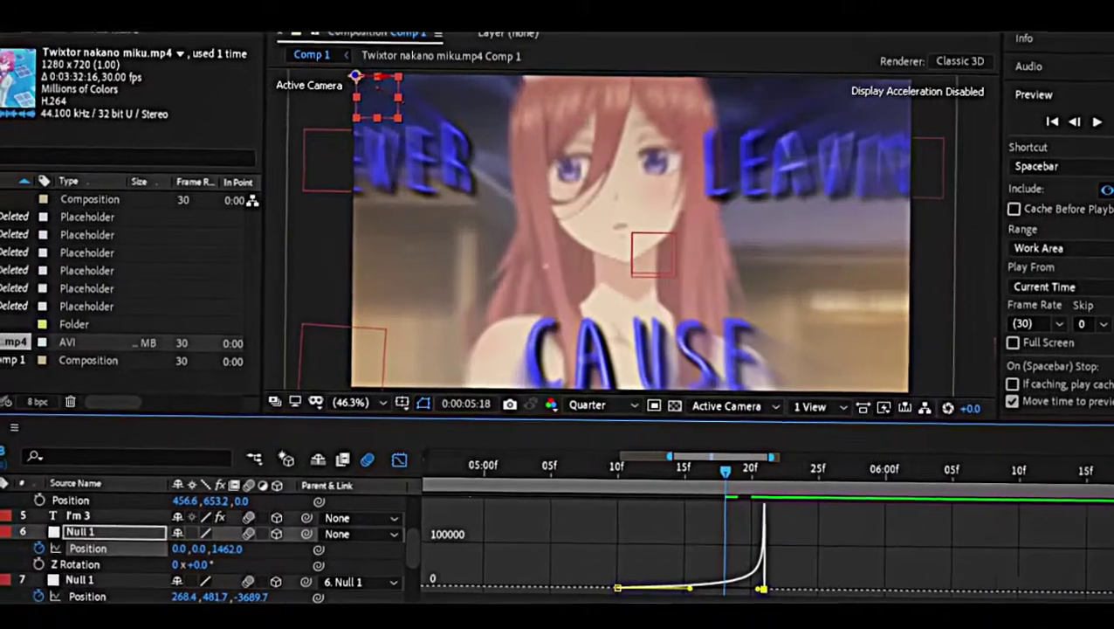
key("shift+Page_Up")
key("space")
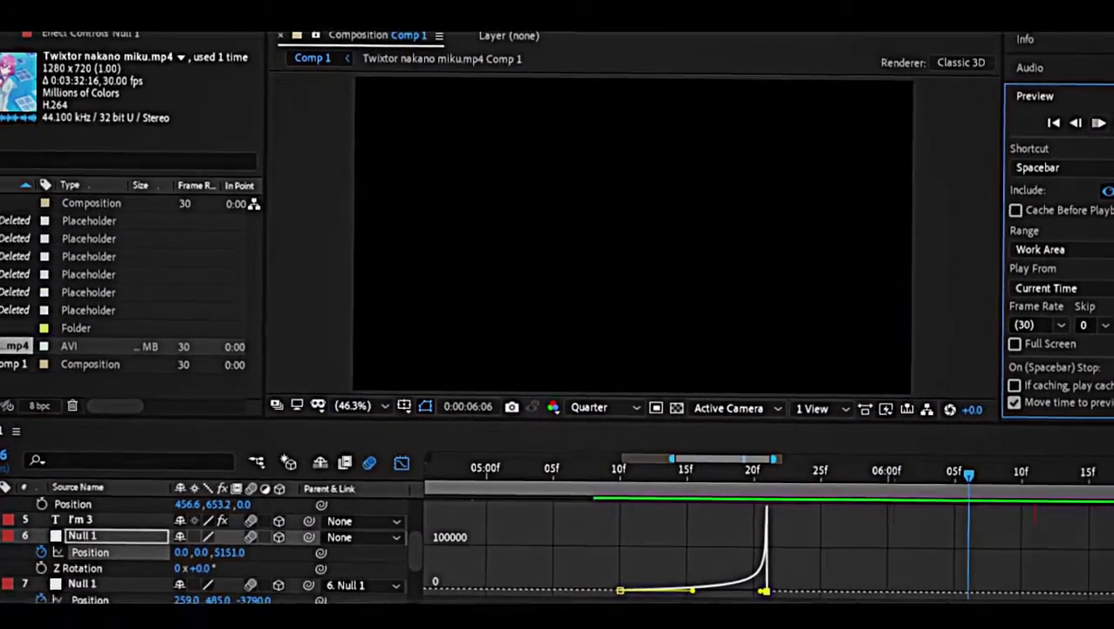
Stop playback, leave the Graph Editor, and play the full transition from 0:00:03:28.
key("space")
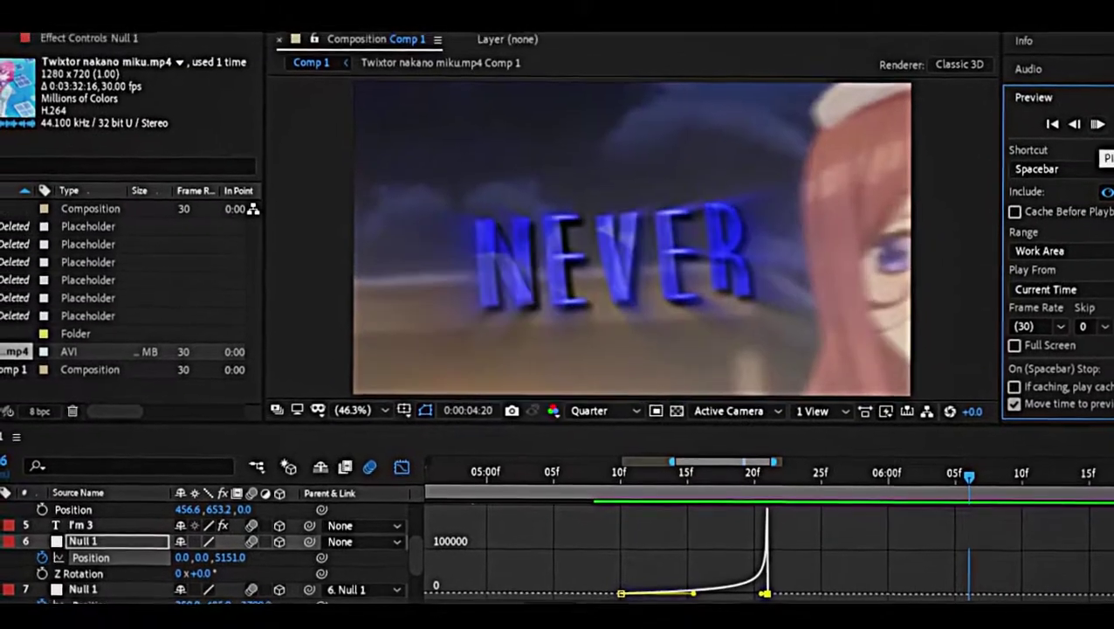
key("space")
key("shift+F3")
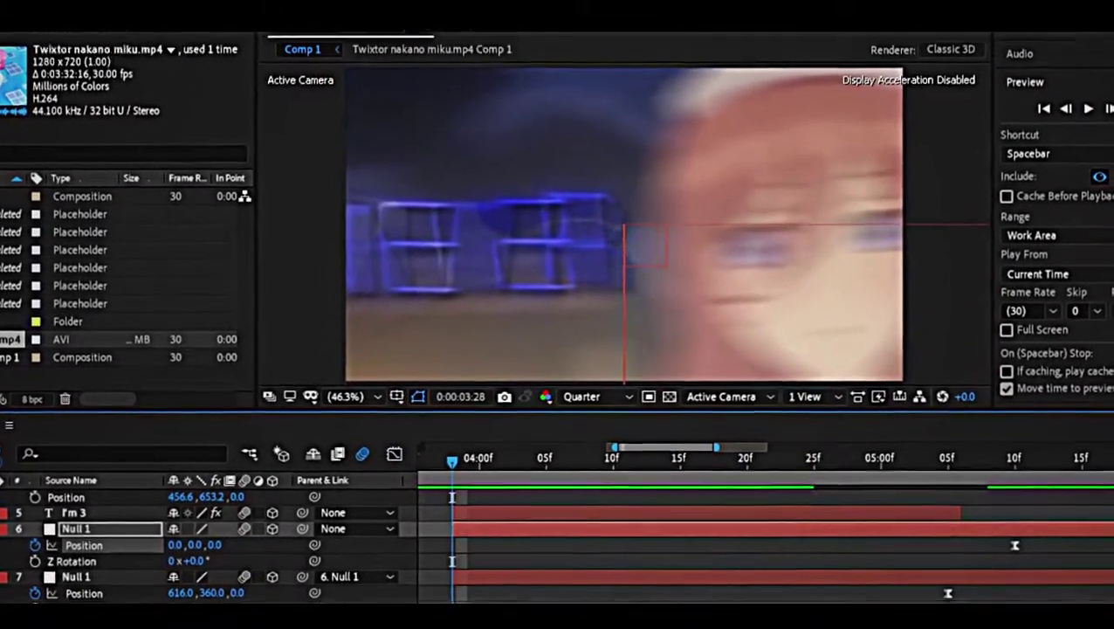
left_click(1088, 108)
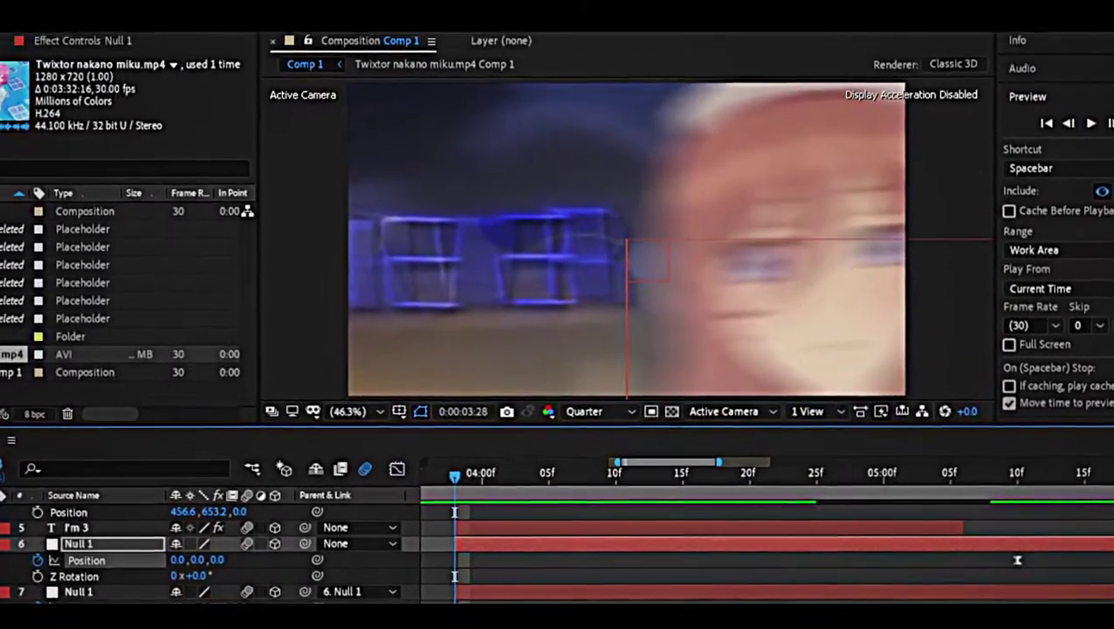